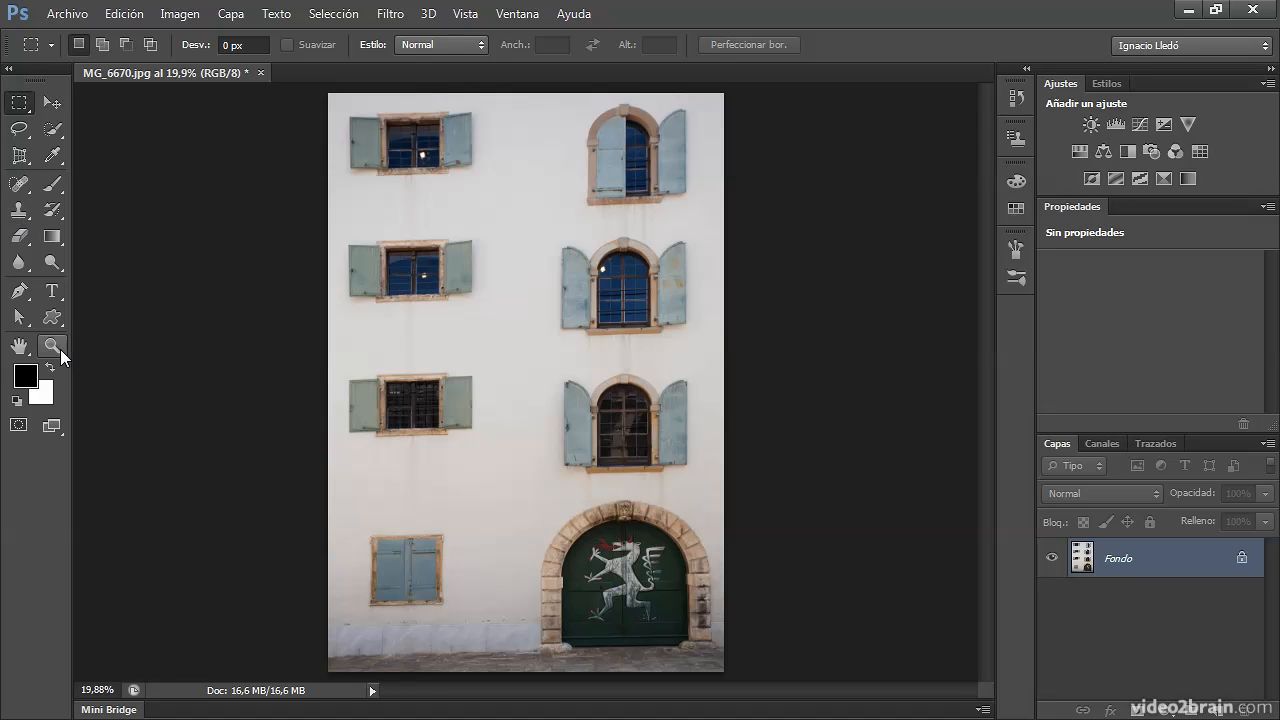
- Duplicate the Fondo background layer
{"action": "left_click", "coordinate": [59, 348]}
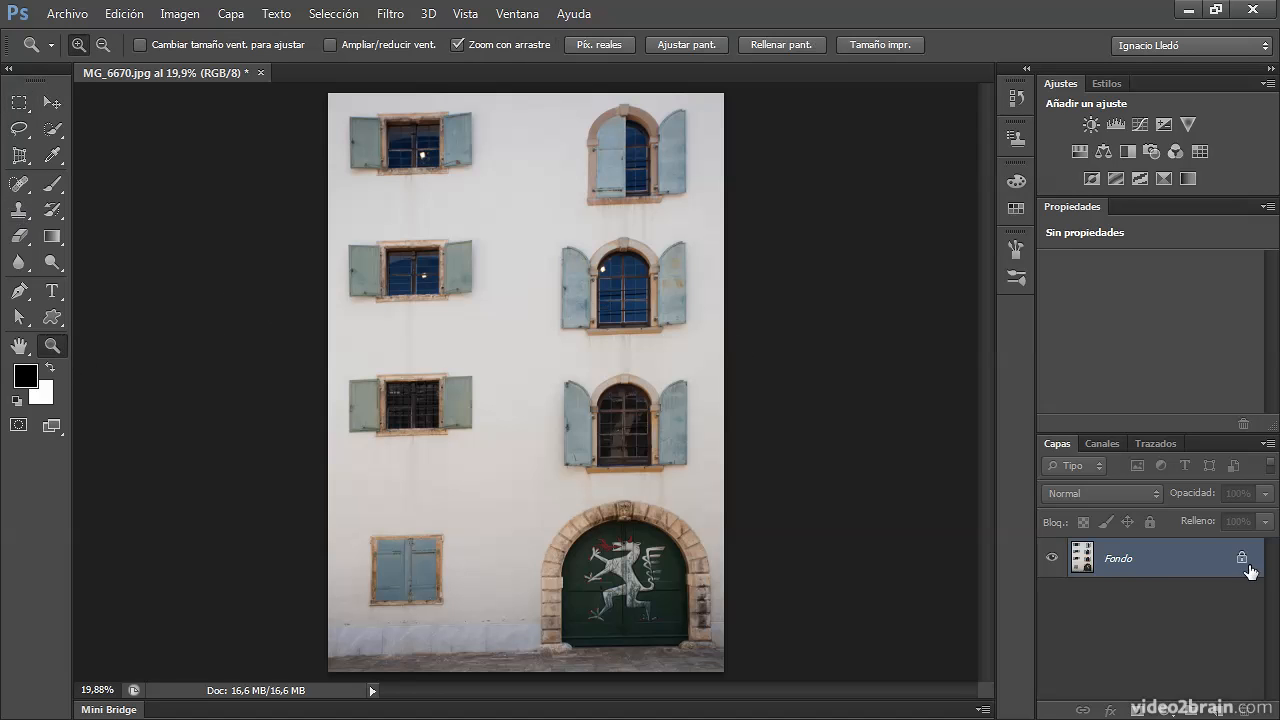
{"action": "left_click_drag", "start_coordinate": [1200, 563], "coordinate": [1218, 709]}
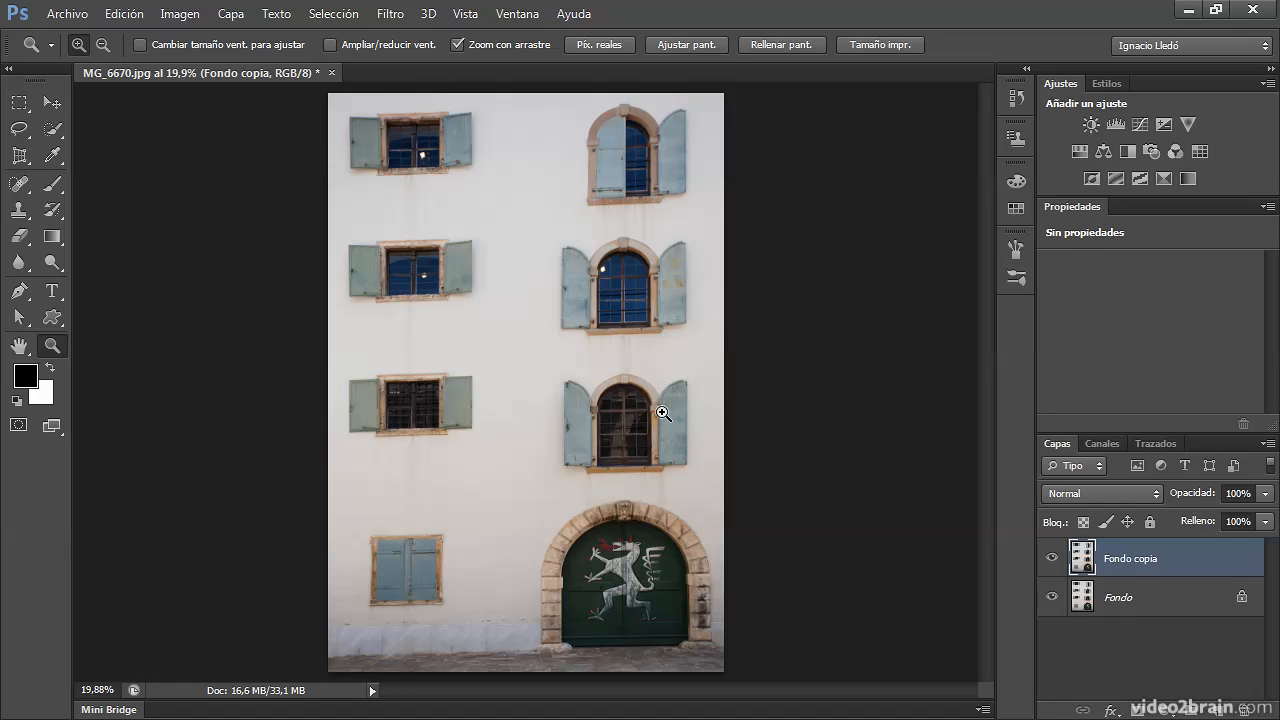
- Use the Clone Stamp to remove the bright lamp reflection from the second arched window in the right column
{"action": "left_click_drag", "start_coordinate": [606, 274], "coordinate": [723, 286]}
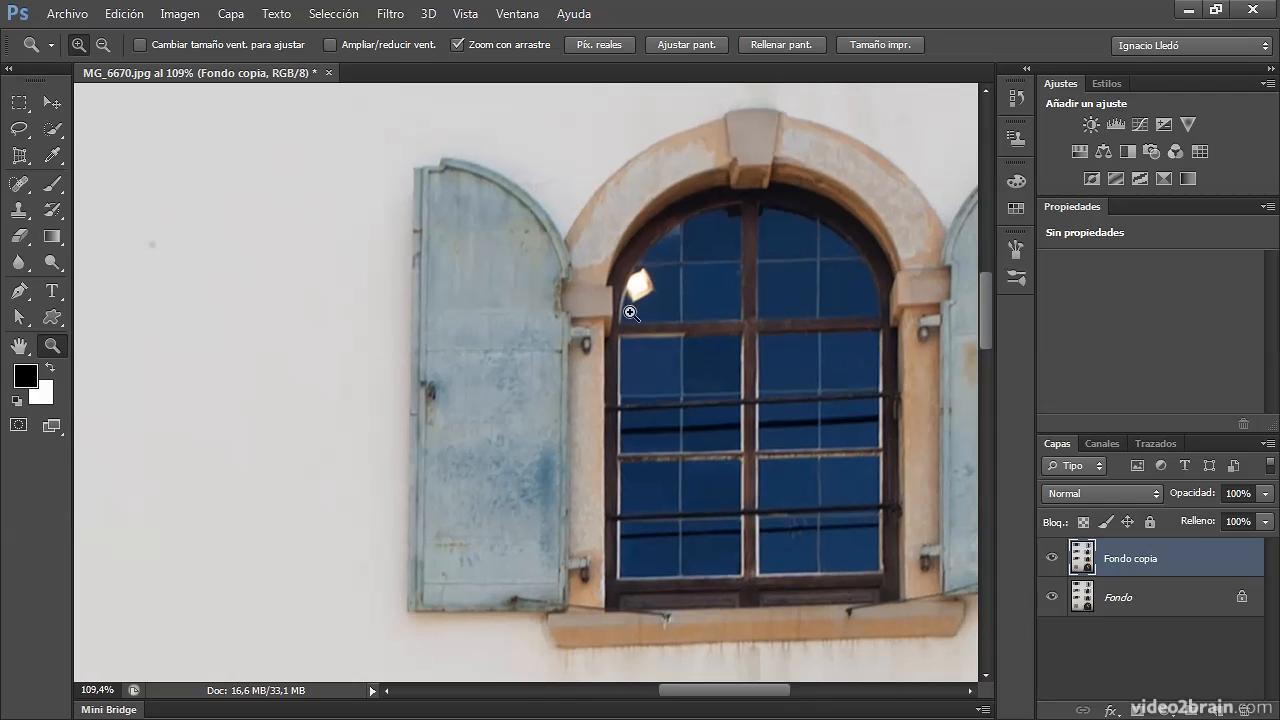
{"action": "left_click", "coordinate": [16, 211]}
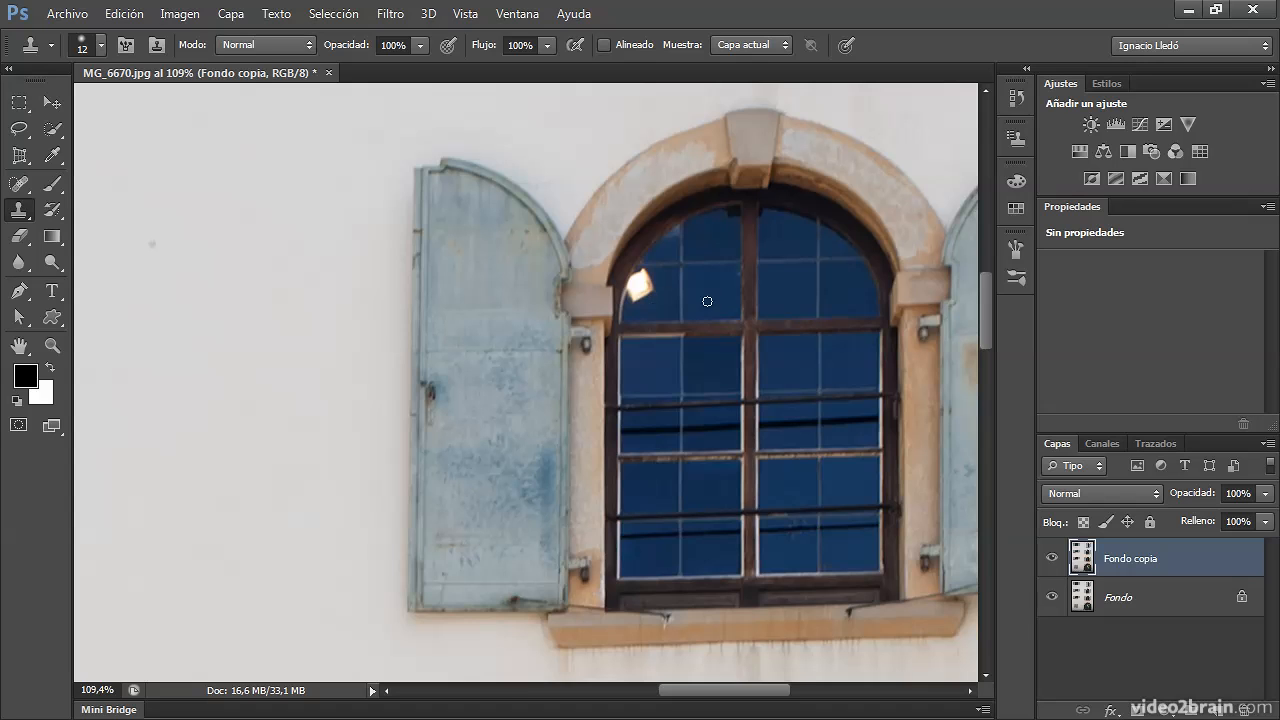
{"action": "left_click", "coordinate": [101, 44]}
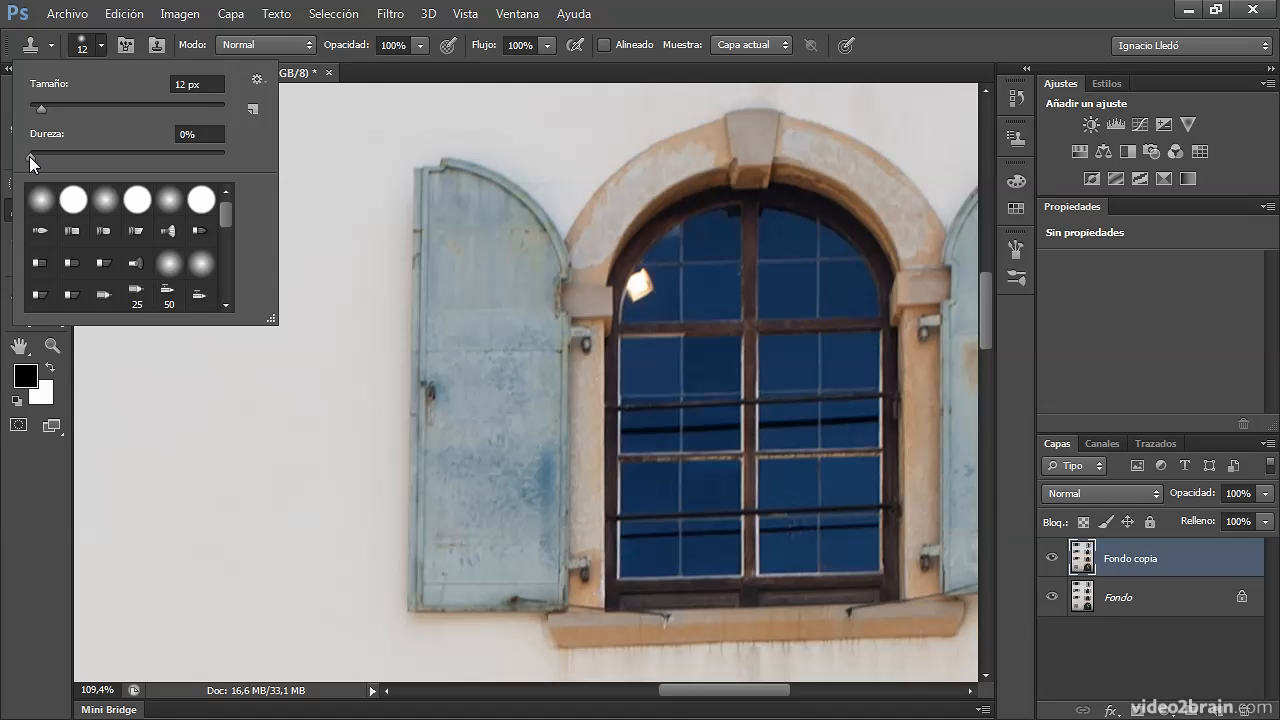
{"action": "left_click", "coordinate": [83, 45]}
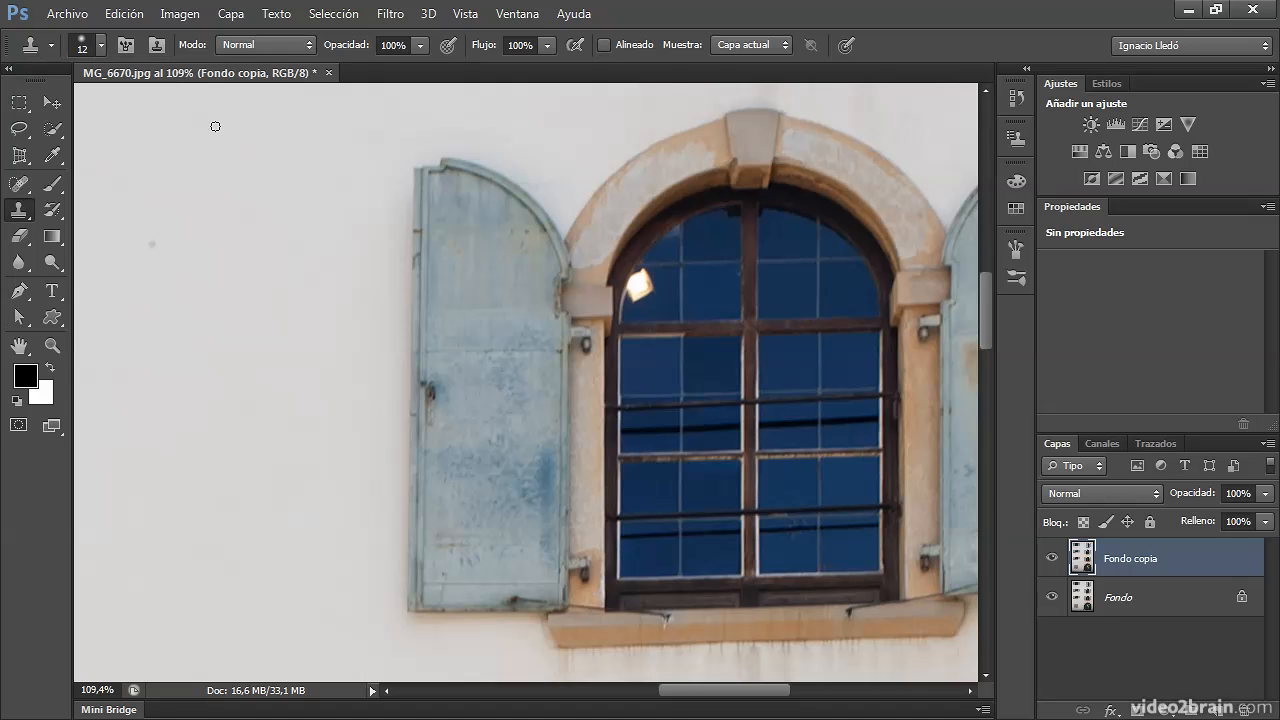
{"action": "left_click", "coordinate": [642, 284]}
{"action": "mouse_move", "coordinate": [661, 290]}
{"action": "left_mouse_down"}
{"action": "mouse_move", "coordinate": [650, 294]}
{"action": "mouse_move", "coordinate": [644, 273]}
{"action": "mouse_move", "coordinate": [632, 300]}
{"action": "left_mouse_up"}
{"action": "left_click_drag", "start_coordinate": [633, 295], "coordinate": [640, 282]}
{"action": "left_click_drag", "start_coordinate": [630, 303], "coordinate": [641, 304]}
- Compare the whole image before and after the retouch by toggling the visibility of the Fondo copia layer
{"action": "double_click", "coordinate": [19, 345]}
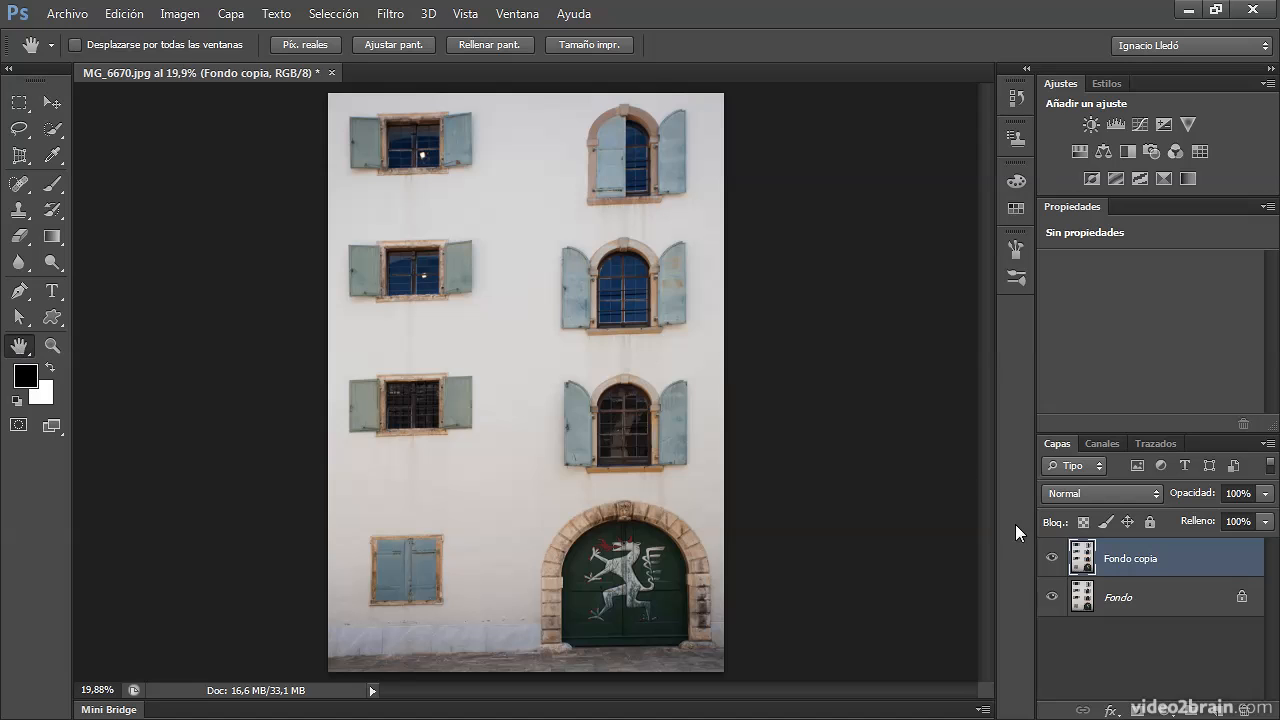
{"action": "left_click", "coordinate": [1051, 558]}
{"action": "left_click", "coordinate": [1051, 558]}
{"action": "left_click", "coordinate": [1051, 558]}
{"action": "left_click", "coordinate": [1051, 558]}
- Use the Clone Stamp to cover the bright lamp reflection in the lower pane of the left column's top window
{"action": "left_click", "coordinate": [52, 347]}
{"action": "left_click_drag", "start_coordinate": [420, 146], "coordinate": [588, 283]}
{"action": "left_click", "coordinate": [19, 210]}
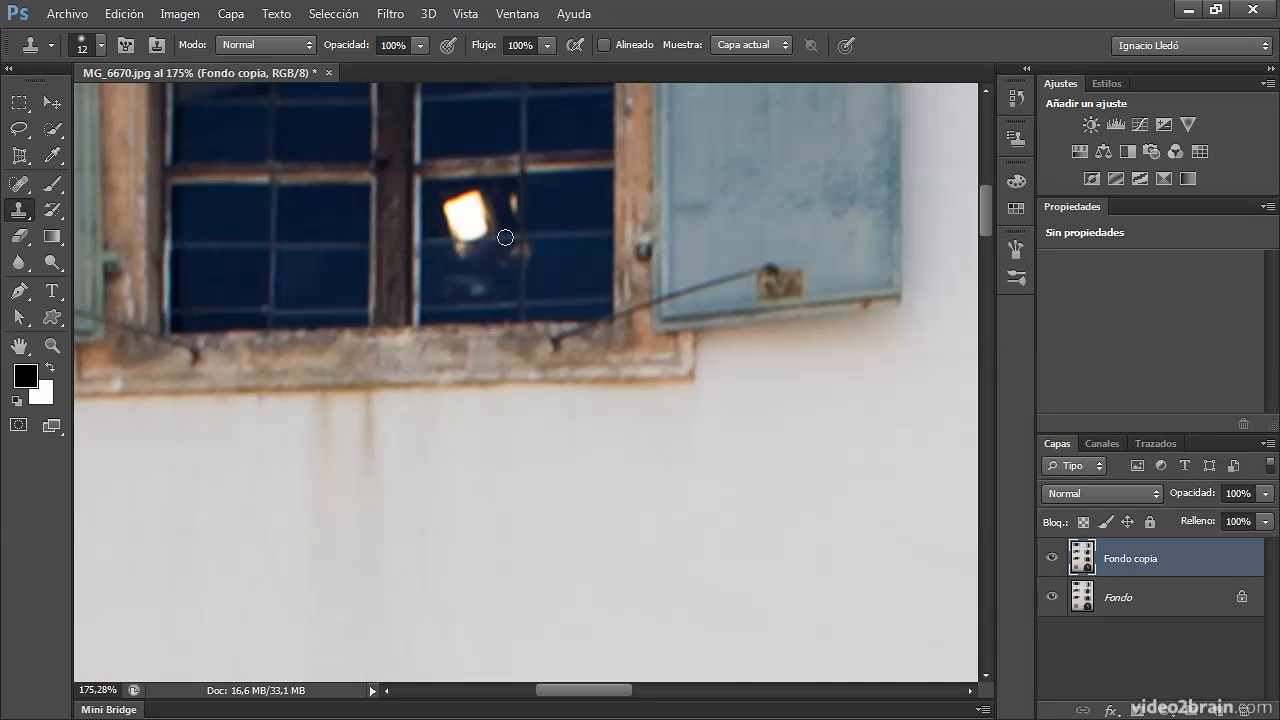
{"action": "mouse_move", "coordinate": [500, 234]}
{"action": "left_mouse_down"}
{"action": "mouse_move", "coordinate": [455, 239]}
{"action": "mouse_move", "coordinate": [476, 225]}
{"action": "mouse_move", "coordinate": [446, 228]}
{"action": "mouse_move", "coordinate": [494, 222]}
{"action": "mouse_move", "coordinate": [480, 190]}
{"action": "mouse_move", "coordinate": [489, 204]}
{"action": "mouse_move", "coordinate": [449, 211]}
{"action": "left_mouse_up"}
{"action": "left_click", "coordinate": [574, 268], "text": "alt"}
{"action": "mouse_move", "coordinate": [466, 257]}
{"action": "left_mouse_down"}
{"action": "mouse_move", "coordinate": [472, 282]}
{"action": "mouse_move", "coordinate": [446, 283]}
{"action": "mouse_move", "coordinate": [480, 283]}
{"action": "mouse_move", "coordinate": [446, 289]}
{"action": "mouse_move", "coordinate": [455, 270]}
{"action": "mouse_move", "coordinate": [489, 280]}
{"action": "mouse_move", "coordinate": [499, 266]}
{"action": "mouse_move", "coordinate": [451, 251]}
{"action": "left_mouse_up"}
- Clone clean dark-blue glass over the leftover reflection specks beside the vertical bar in the left column's top window
{"action": "left_click", "coordinate": [578, 254], "text": "alt"}
{"action": "left_click", "coordinate": [564, 261], "text": "alt"}
{"action": "left_click", "coordinate": [577, 263], "text": "alt"}
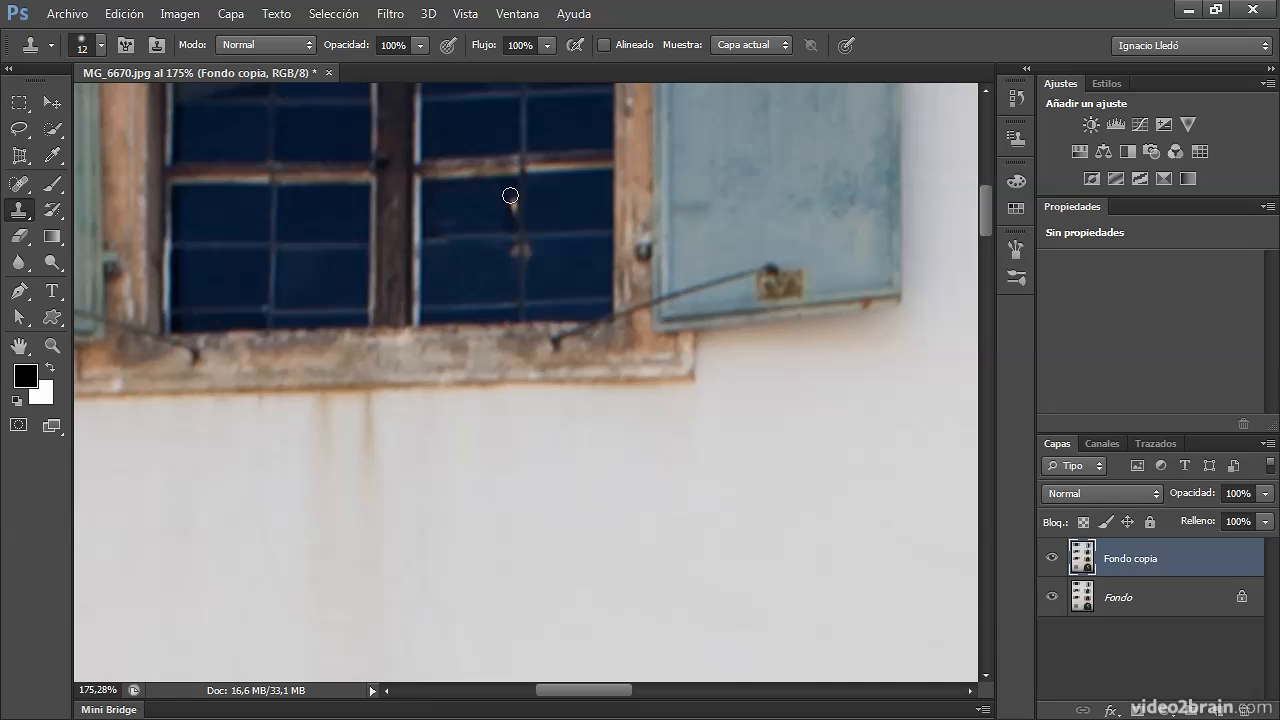
{"action": "mouse_move", "coordinate": [504, 195]}
{"action": "left_mouse_down"}
{"action": "mouse_move", "coordinate": [504, 216]}
{"action": "mouse_move", "coordinate": [508, 197]}
{"action": "mouse_move", "coordinate": [504, 214]}
{"action": "mouse_move", "coordinate": [451, 217]}
{"action": "mouse_move", "coordinate": [471, 214]}
{"action": "left_mouse_up"}
{"action": "left_click", "coordinate": [565, 199], "text": "alt"}
{"action": "left_click", "coordinate": [605, 195], "text": "alt"}
{"action": "left_click", "coordinate": [572, 203], "text": "alt"}
{"action": "left_click_drag", "start_coordinate": [472, 215], "coordinate": [465, 218]}
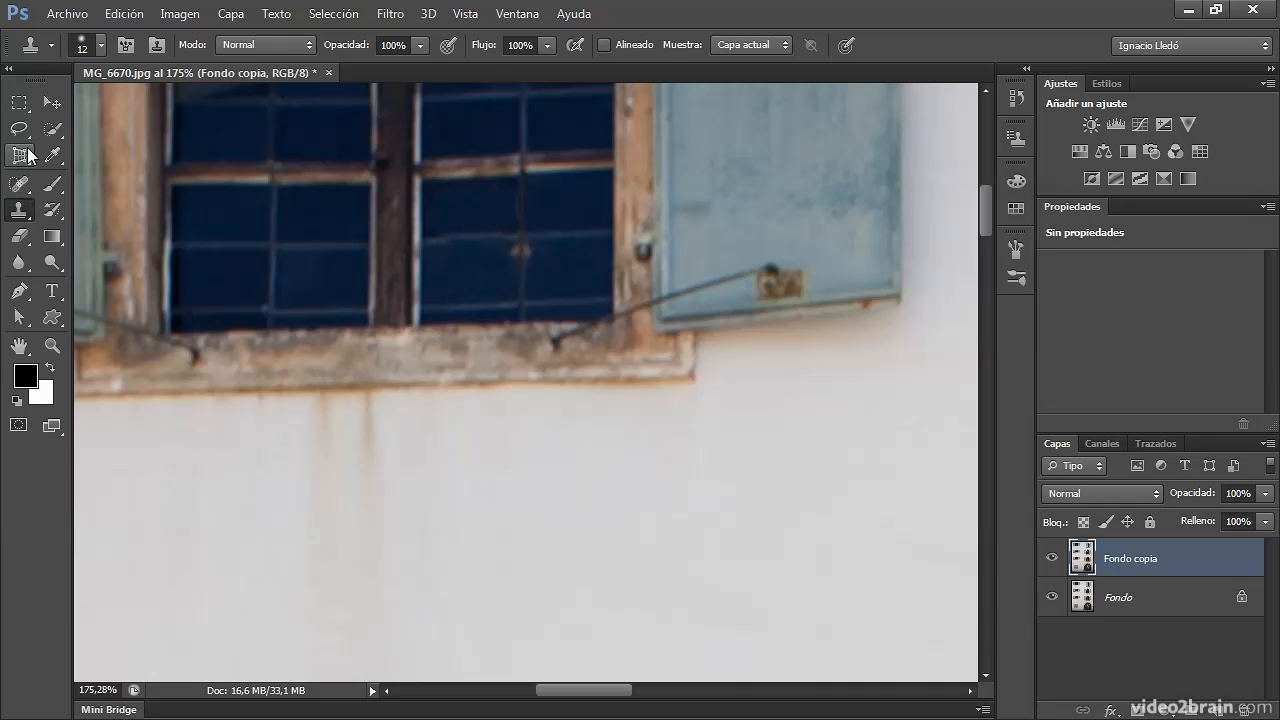
- Clone out the small reflection above the crossbar in the left column's second window, undoing and resampling until it blends
{"action": "double_click", "coordinate": [52, 346]}
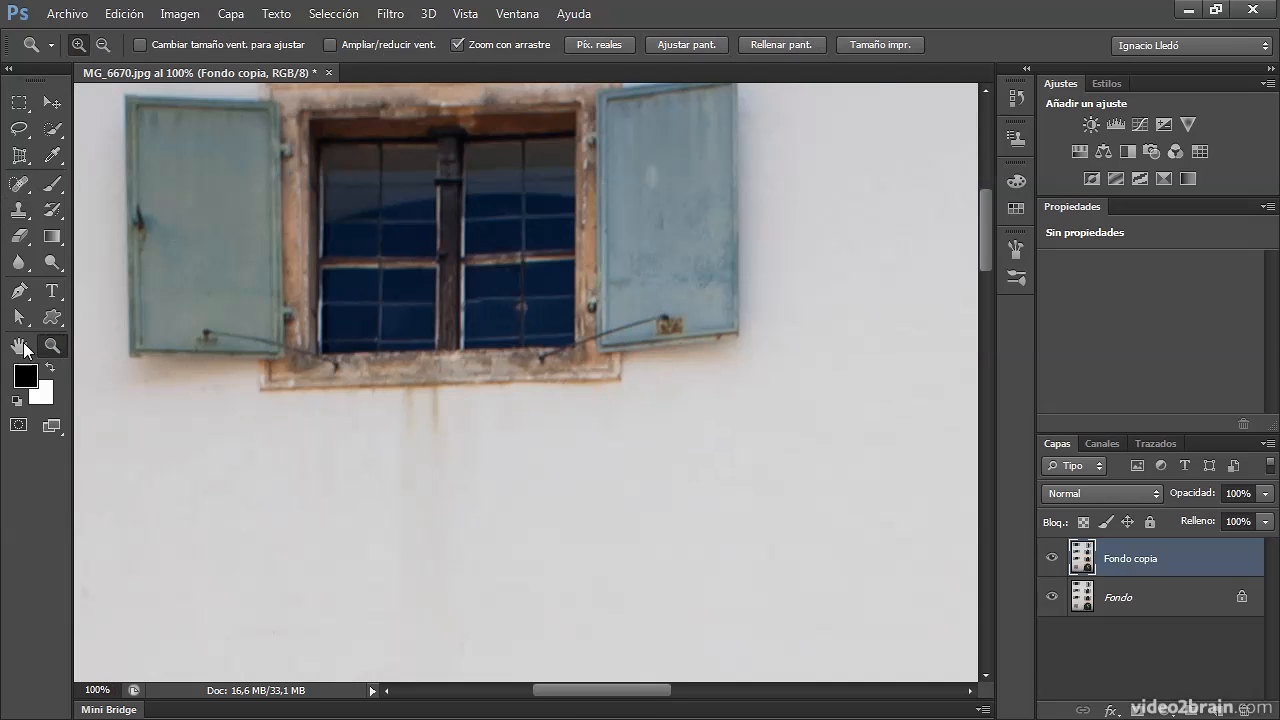
{"action": "double_click", "coordinate": [20, 346]}
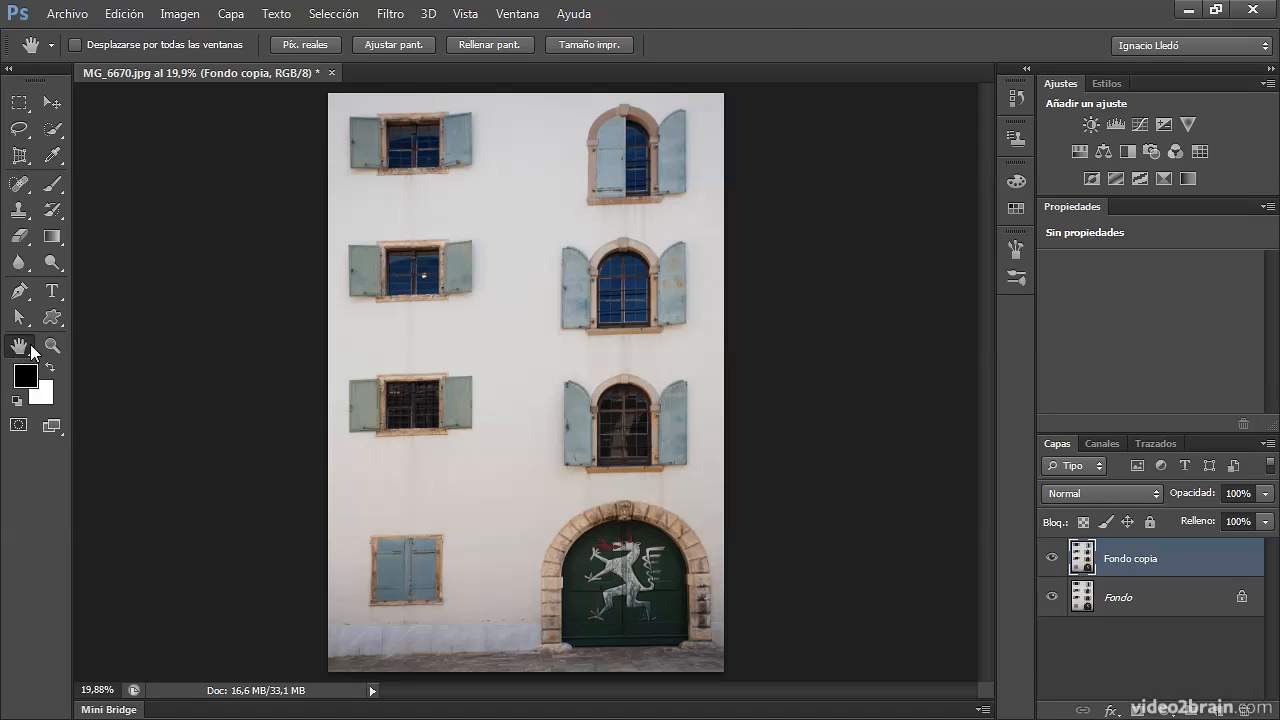
{"action": "left_click", "coordinate": [52, 346]}
{"action": "mouse_move", "coordinate": [426, 272]}
{"action": "left_mouse_down"}
{"action": "mouse_move", "coordinate": [491, 326]}
{"action": "mouse_move", "coordinate": [606, 386]}
{"action": "left_mouse_up"}
{"action": "left_click", "coordinate": [18, 210]}
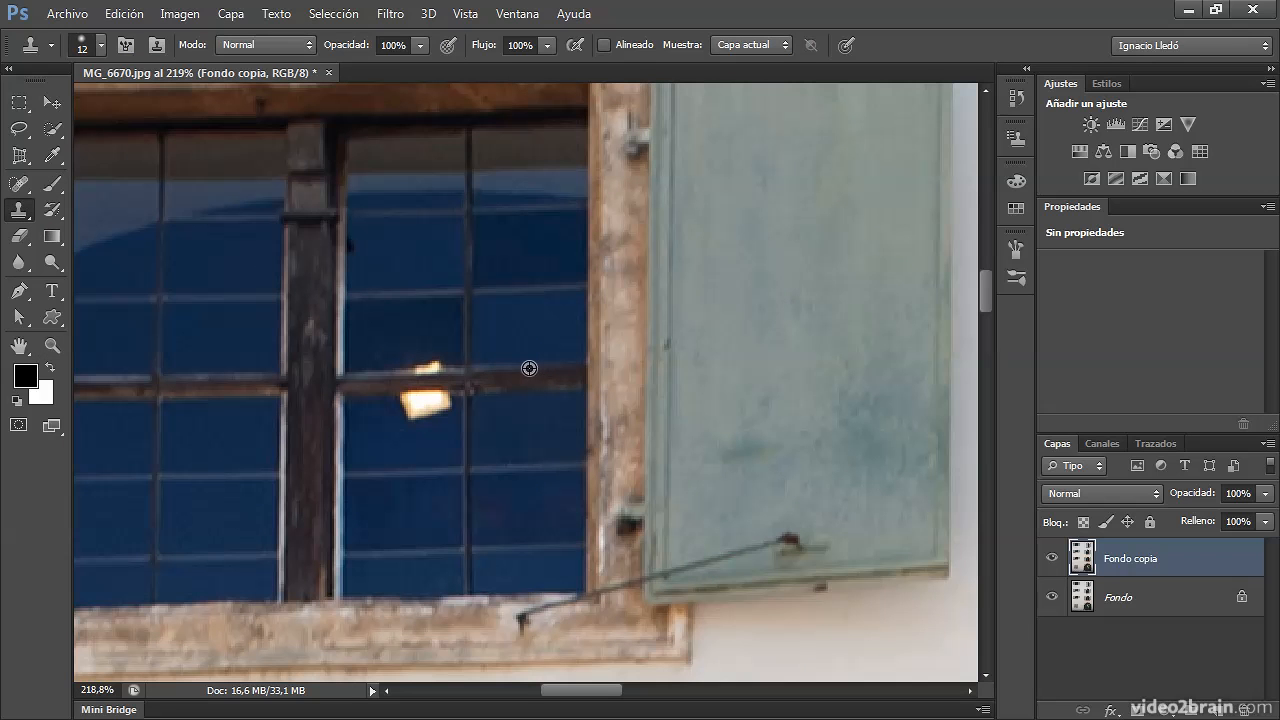
{"action": "mouse_move", "coordinate": [437, 370]}
{"action": "left_mouse_down"}
{"action": "mouse_move", "coordinate": [414, 371]}
{"action": "mouse_move", "coordinate": [436, 359]}
{"action": "mouse_move", "coordinate": [396, 366]}
{"action": "left_mouse_up"}
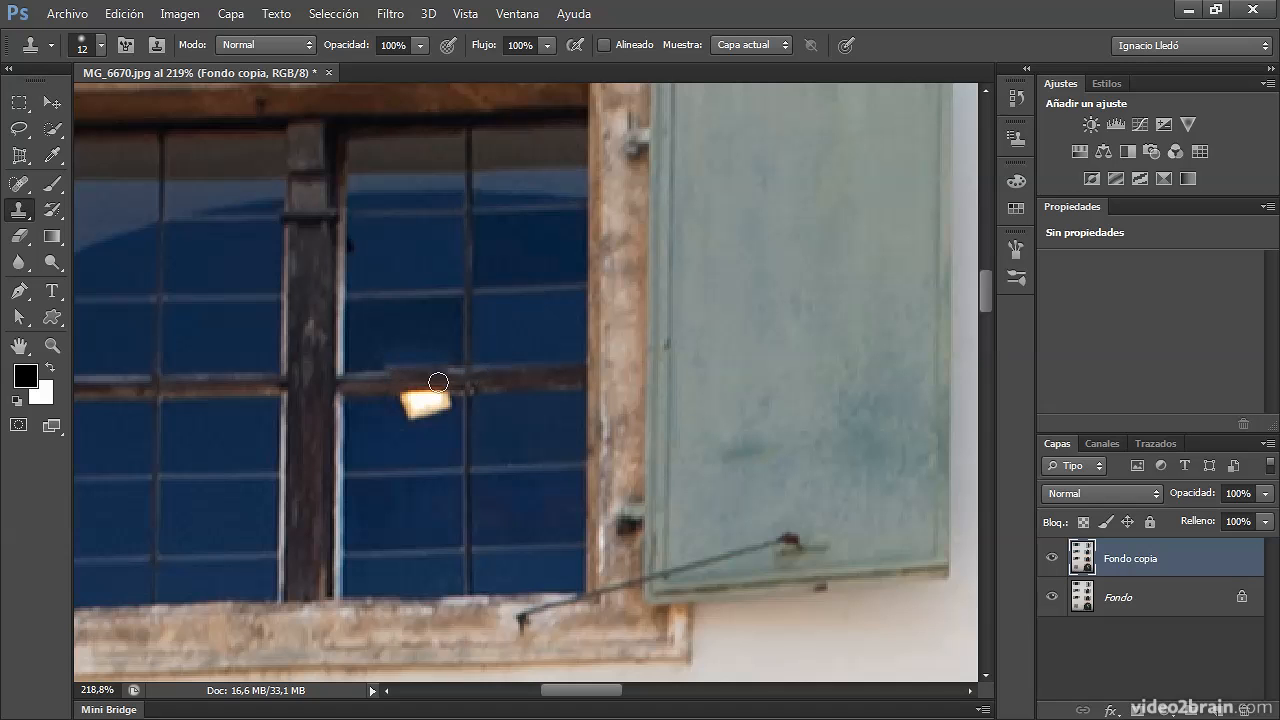
{"action": "key", "text": "ctrl+z"}
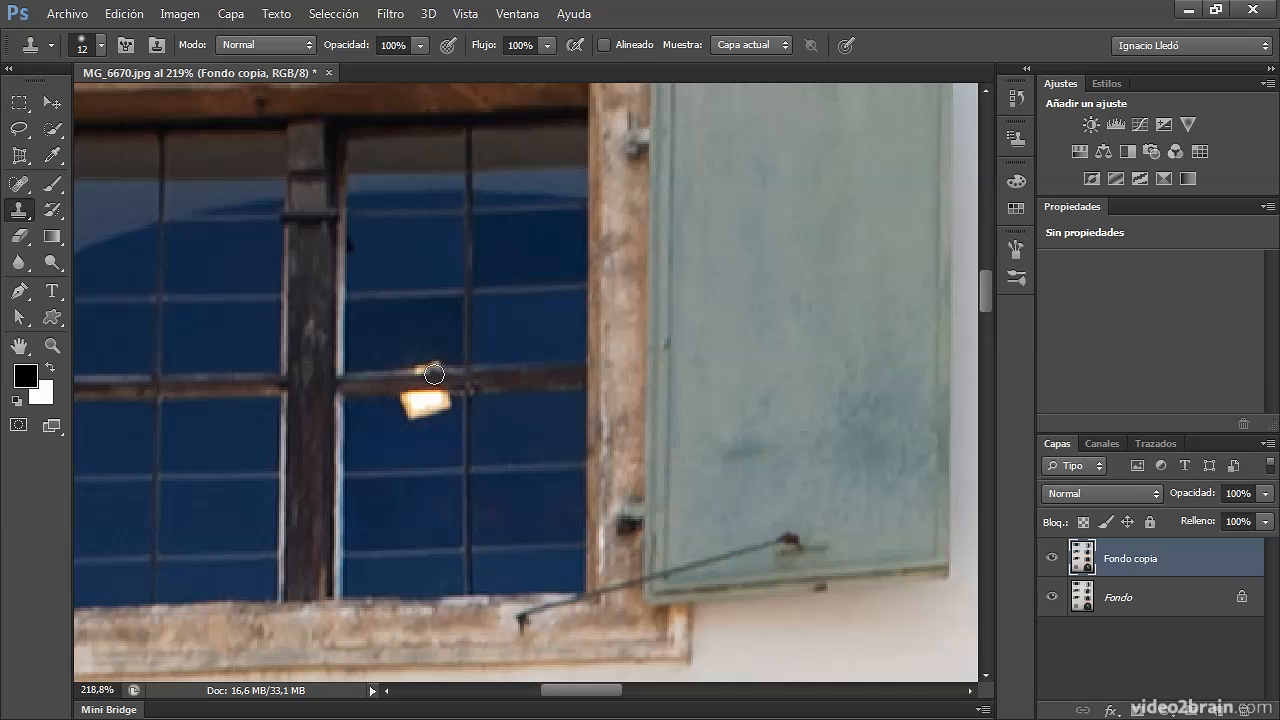
{"action": "mouse_move", "coordinate": [438, 364]}
{"action": "left_mouse_down"}
{"action": "mouse_move", "coordinate": [376, 366]}
{"action": "mouse_move", "coordinate": [392, 366]}
{"action": "left_mouse_up"}
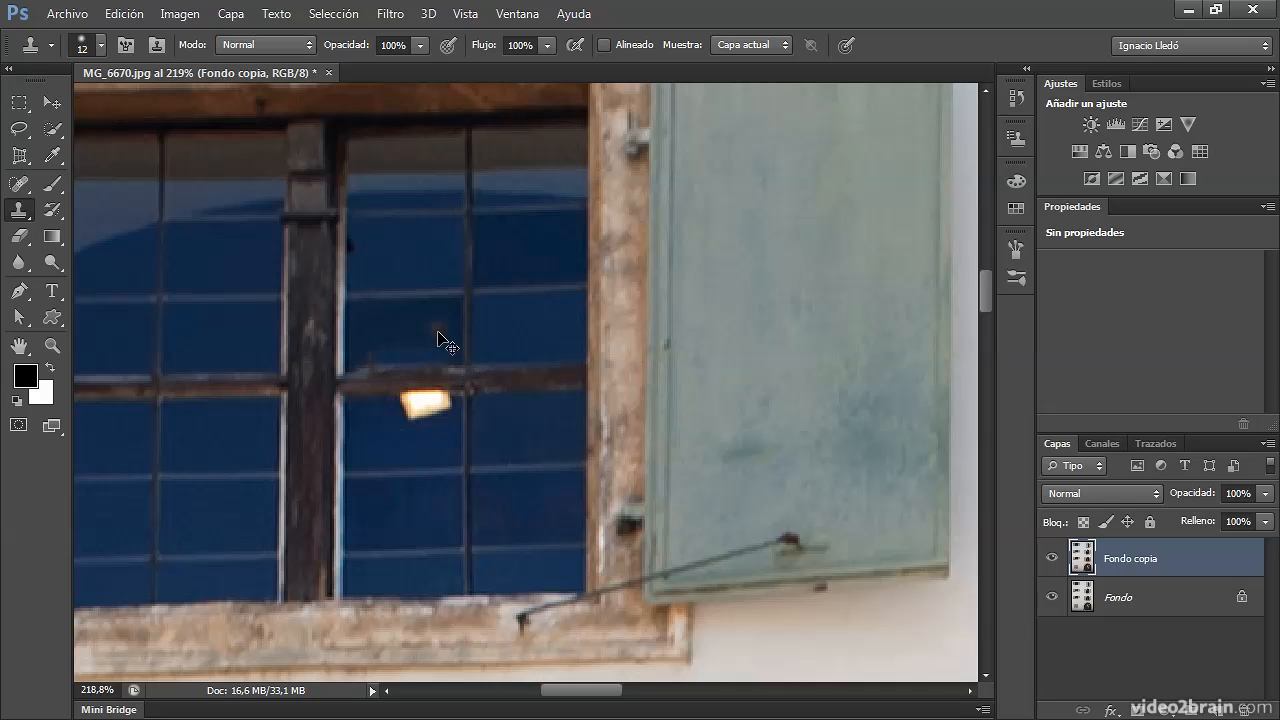
{"action": "key", "text": "ctrl+z"}
{"action": "left_click", "coordinate": [517, 325], "text": "alt"}
{"action": "mouse_move", "coordinate": [435, 362]}
{"action": "left_mouse_down"}
{"action": "mouse_move", "coordinate": [400, 358]}
{"action": "mouse_move", "coordinate": [430, 358]}
{"action": "mouse_move", "coordinate": [418, 357]}
{"action": "left_mouse_up"}
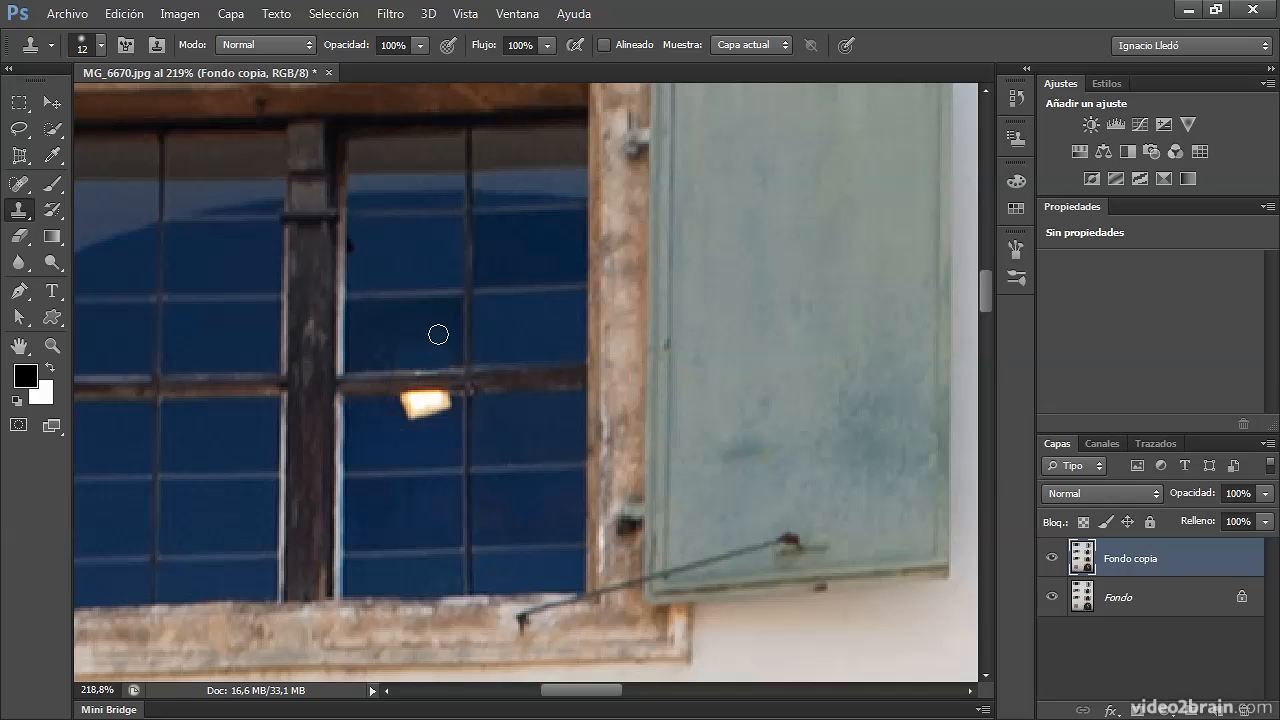
- Clone out the bright reflection just below the crossbar in the left column's second window
{"action": "left_click", "coordinate": [374, 417], "text": "alt"}
{"action": "left_click_drag", "start_coordinate": [393, 408], "coordinate": [395, 405]}
{"action": "left_click_drag", "start_coordinate": [447, 403], "coordinate": [447, 403]}
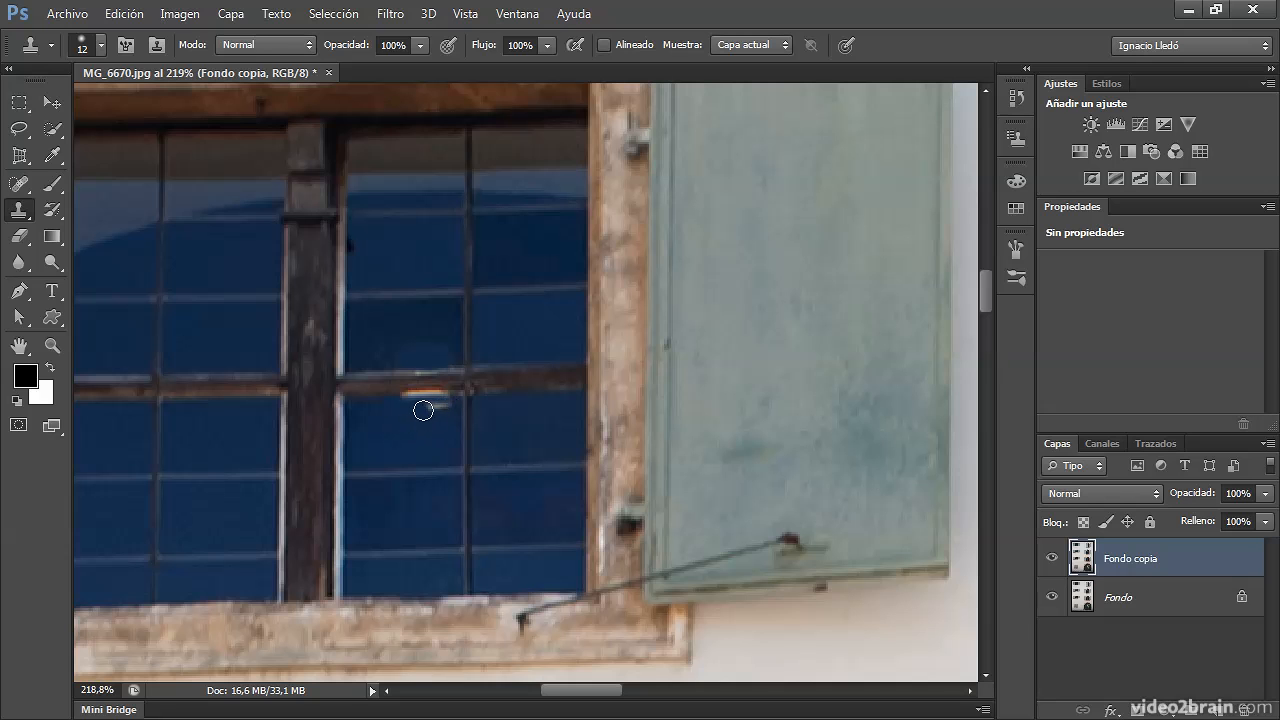
{"action": "left_click", "coordinate": [385, 441], "text": "alt"}
{"action": "mouse_move", "coordinate": [403, 406]}
{"action": "left_mouse_down"}
{"action": "mouse_move", "coordinate": [444, 405]}
{"action": "mouse_move", "coordinate": [402, 407]}
{"action": "mouse_move", "coordinate": [448, 406]}
{"action": "mouse_move", "coordinate": [408, 407]}
{"action": "left_mouse_up"}
{"action": "left_click", "coordinate": [412, 405]}
{"action": "left_click_drag", "start_coordinate": [402, 406], "coordinate": [430, 404]}
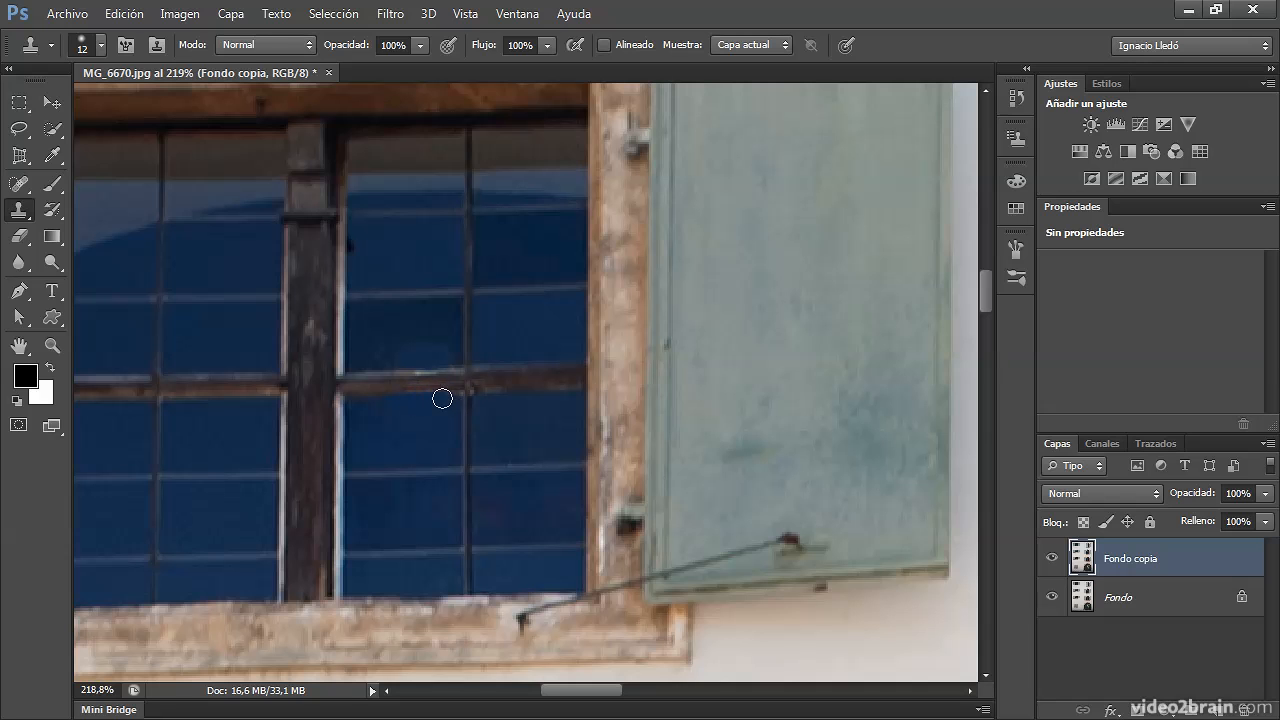
{"action": "left_click", "coordinate": [80, 46]}
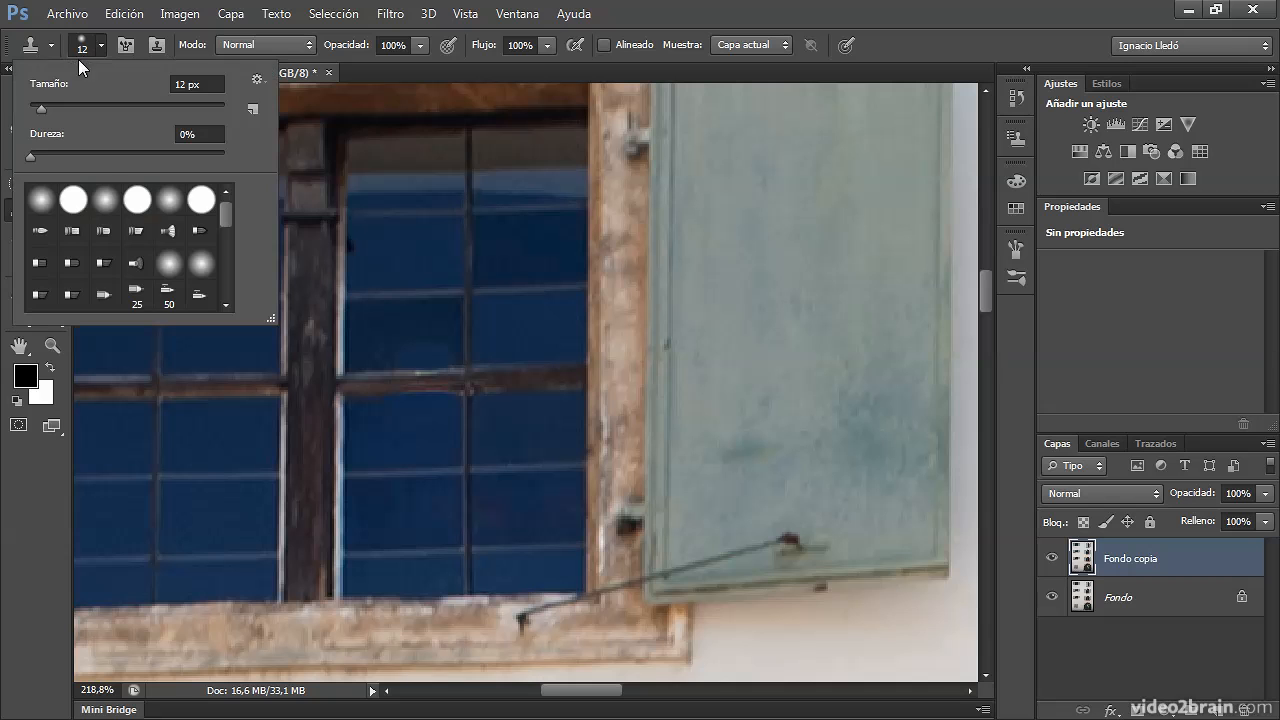
{"action": "left_click", "coordinate": [82, 44]}
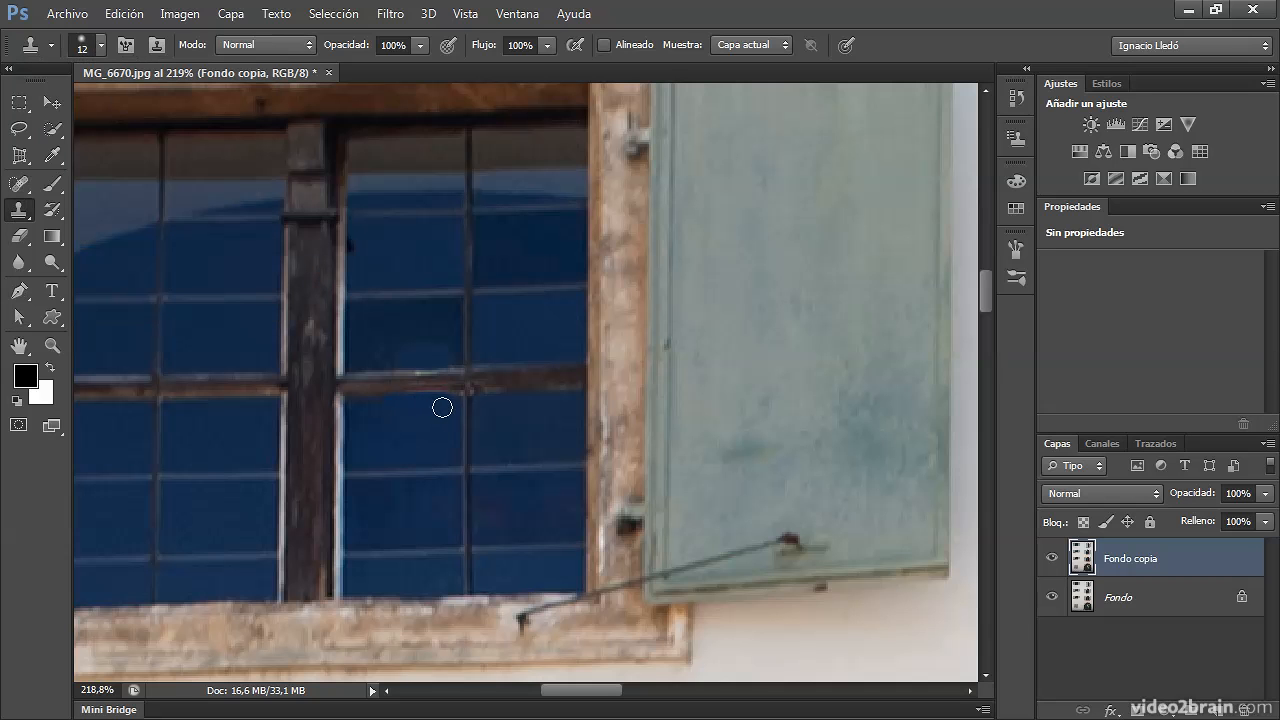
{"action": "left_click", "coordinate": [82, 46]}
{"action": "left_click", "coordinate": [82, 46]}
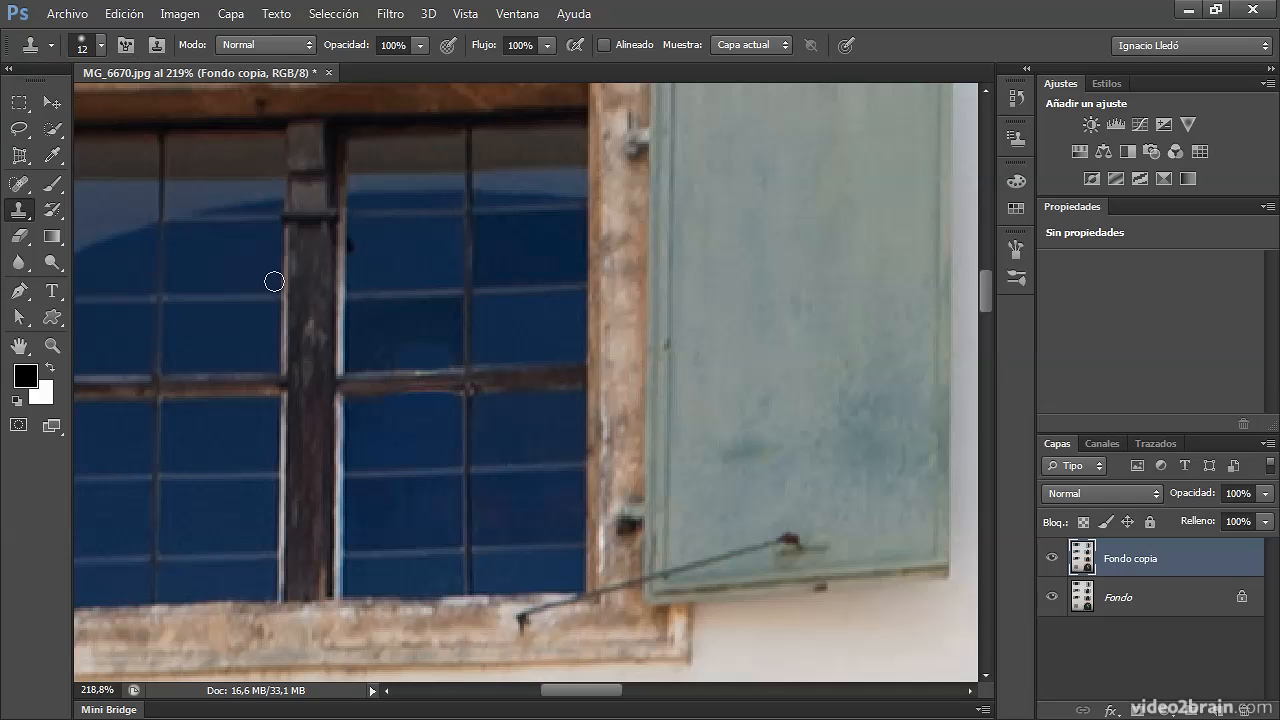
- Select the top arched window of the right column with its surrounding wall and copy it to a new layer
{"action": "double_click", "coordinate": [20, 349]}
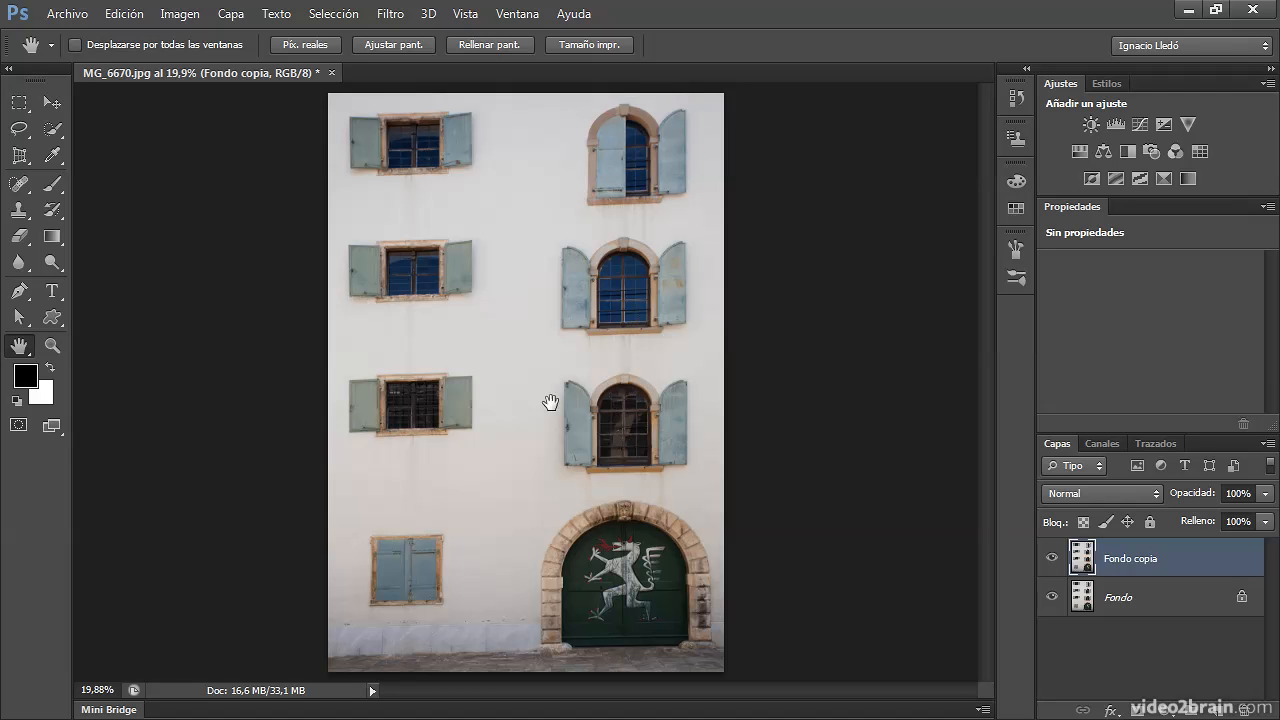
{"action": "left_click", "coordinate": [19, 102]}
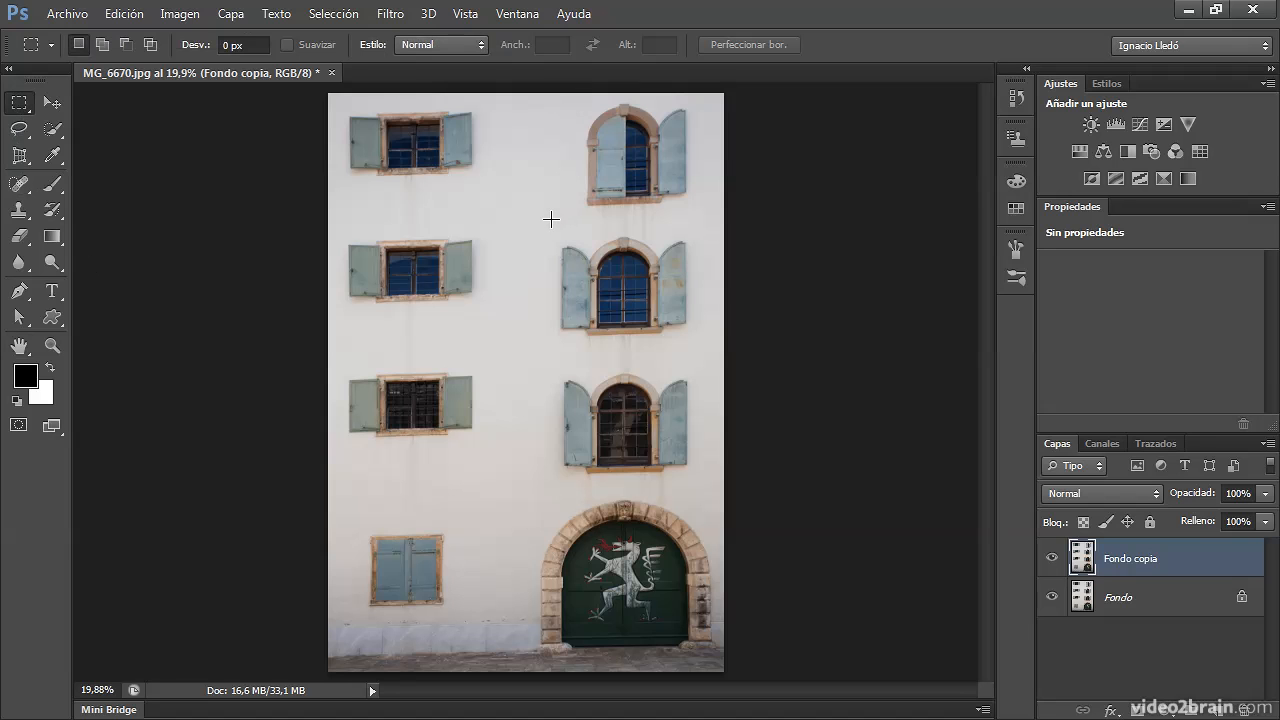
{"action": "left_click_drag", "start_coordinate": [550, 220], "coordinate": [701, 95]}
{"action": "left_click_drag", "start_coordinate": [639, 172], "coordinate": [638, 176]}
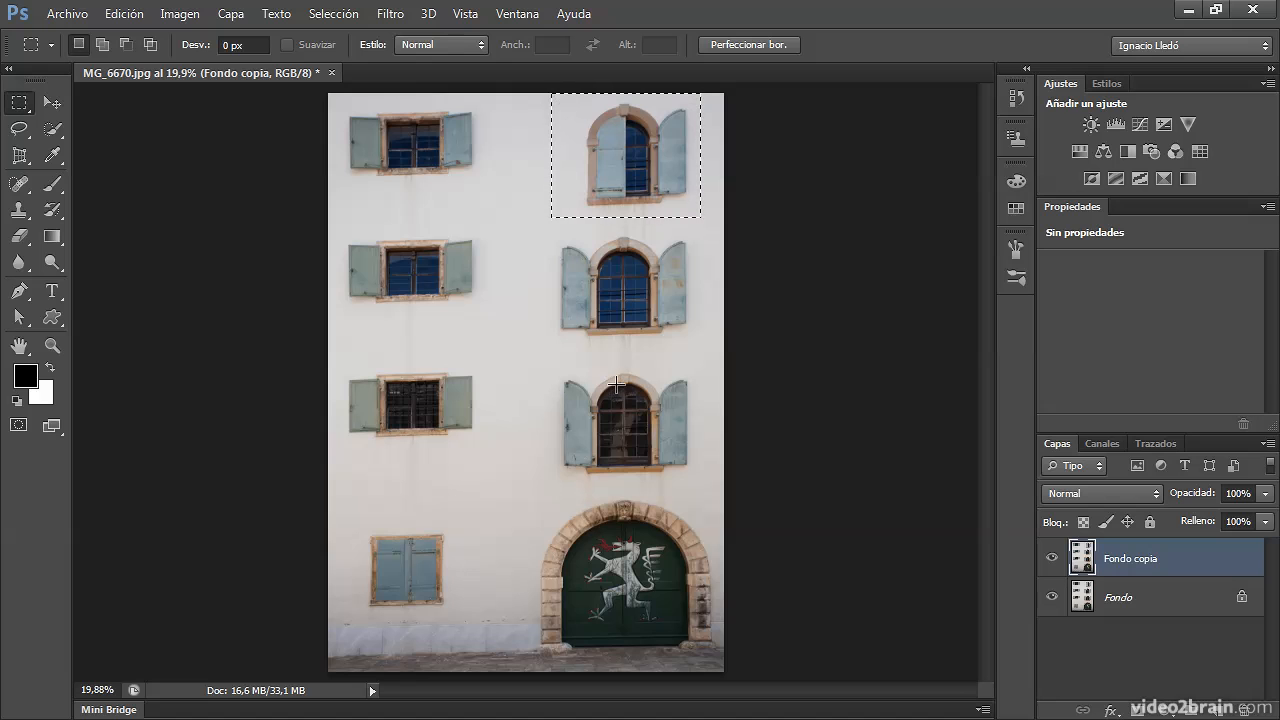
{"action": "key", "text": "ctrl+j"}
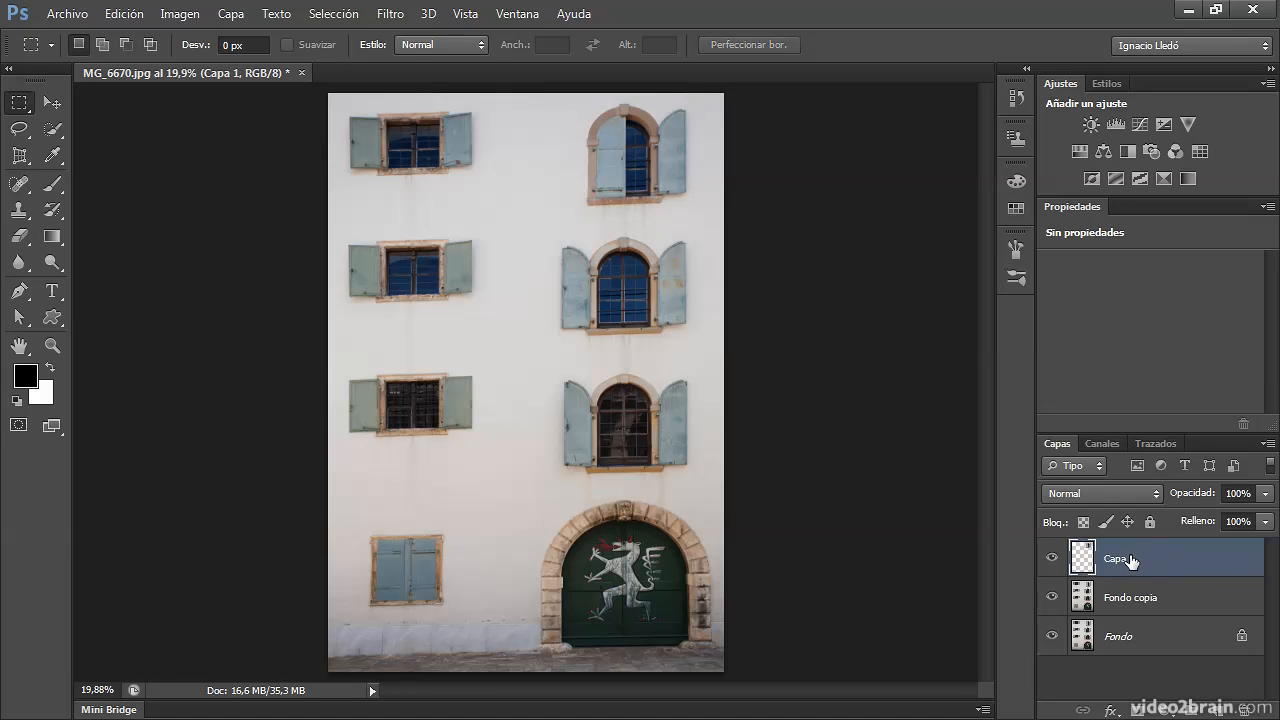
- Move the copied window down over the lower part of the right column and flip it horizontally
{"action": "left_click", "coordinate": [62, 106]}
{"action": "left_click_drag", "start_coordinate": [641, 185], "coordinate": [637, 322]}
{"action": "left_click", "coordinate": [52, 345]}
{"action": "left_click", "coordinate": [51, 105]}
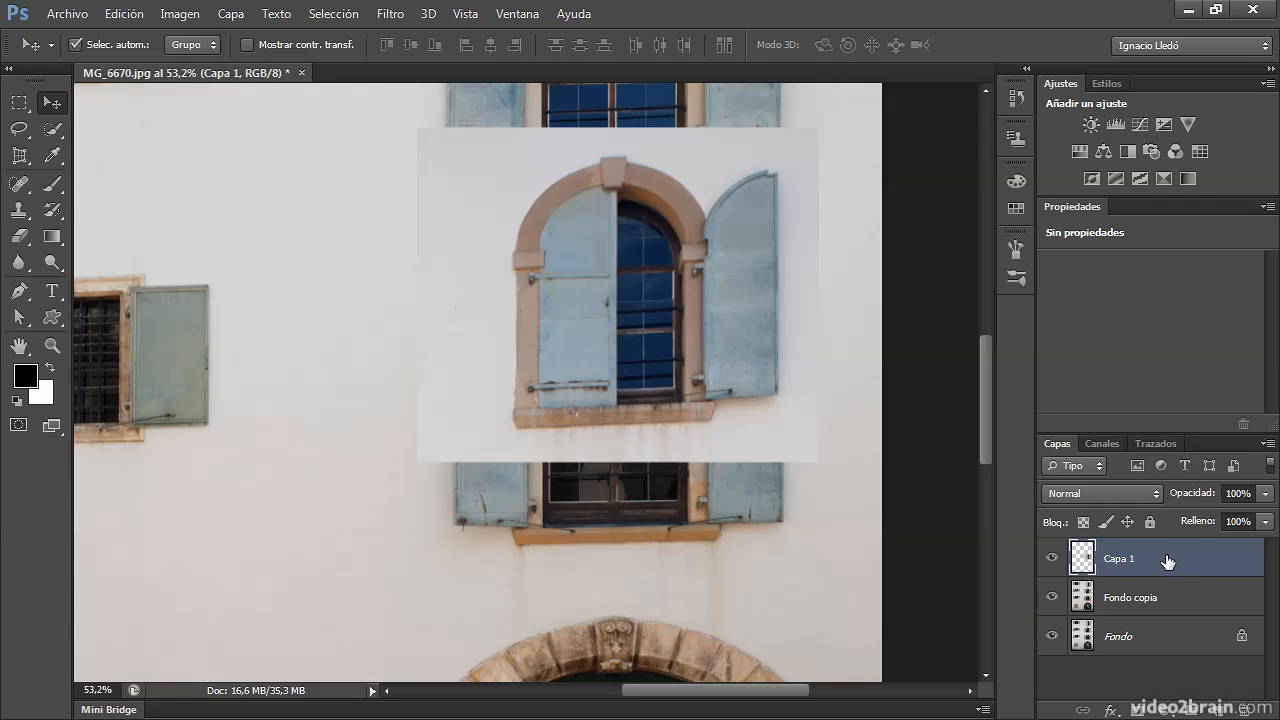
{"action": "left_click", "coordinate": [127, 16]}
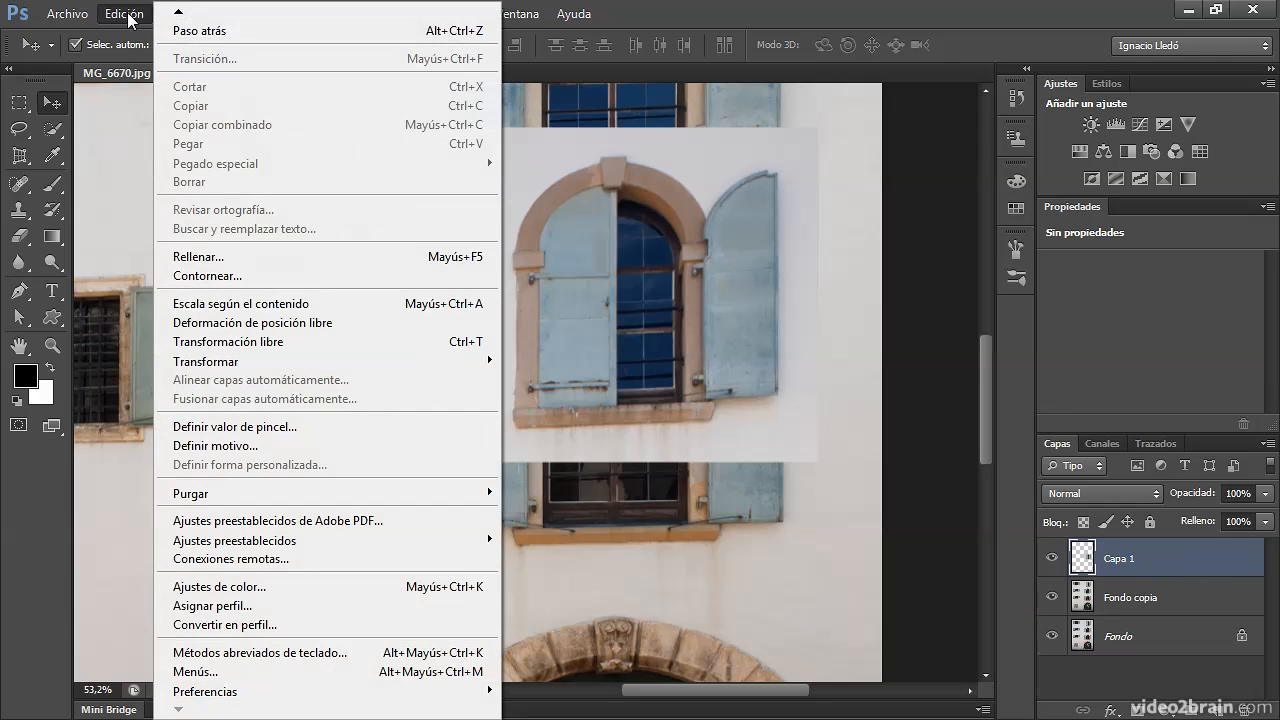
{"action": "mouse_move", "coordinate": [282, 368]}
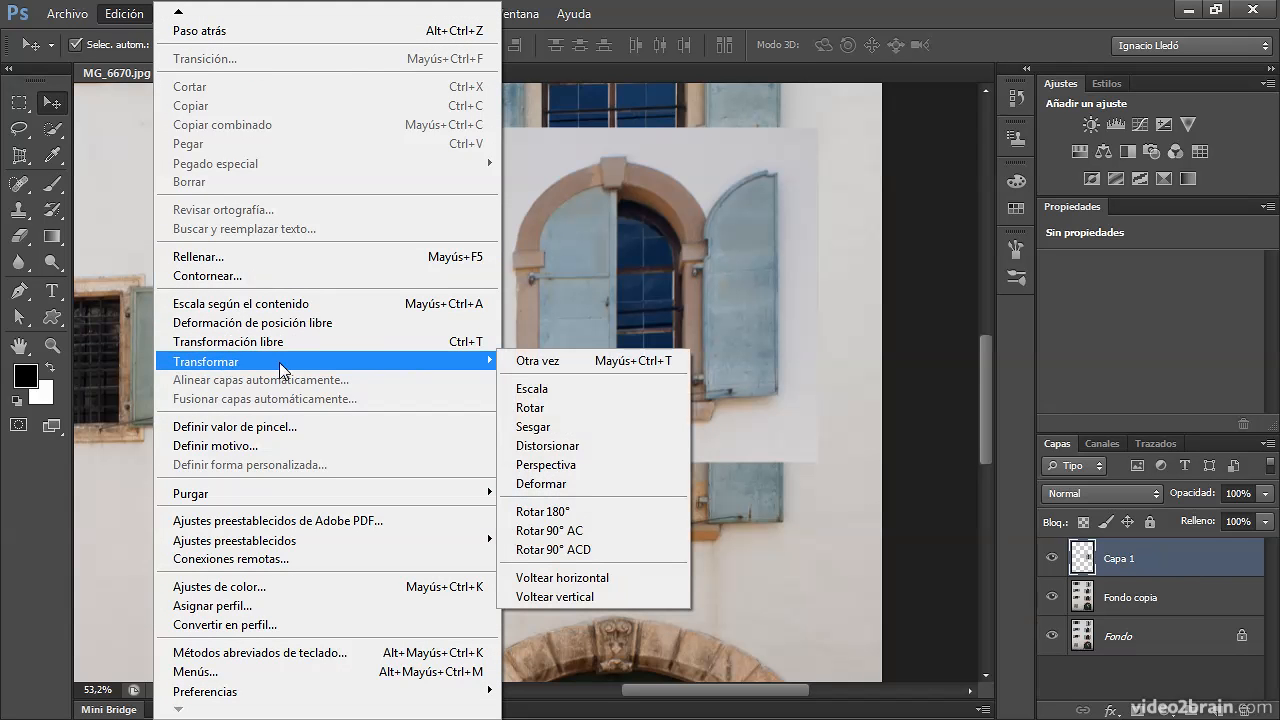
{"action": "left_click", "coordinate": [640, 577]}
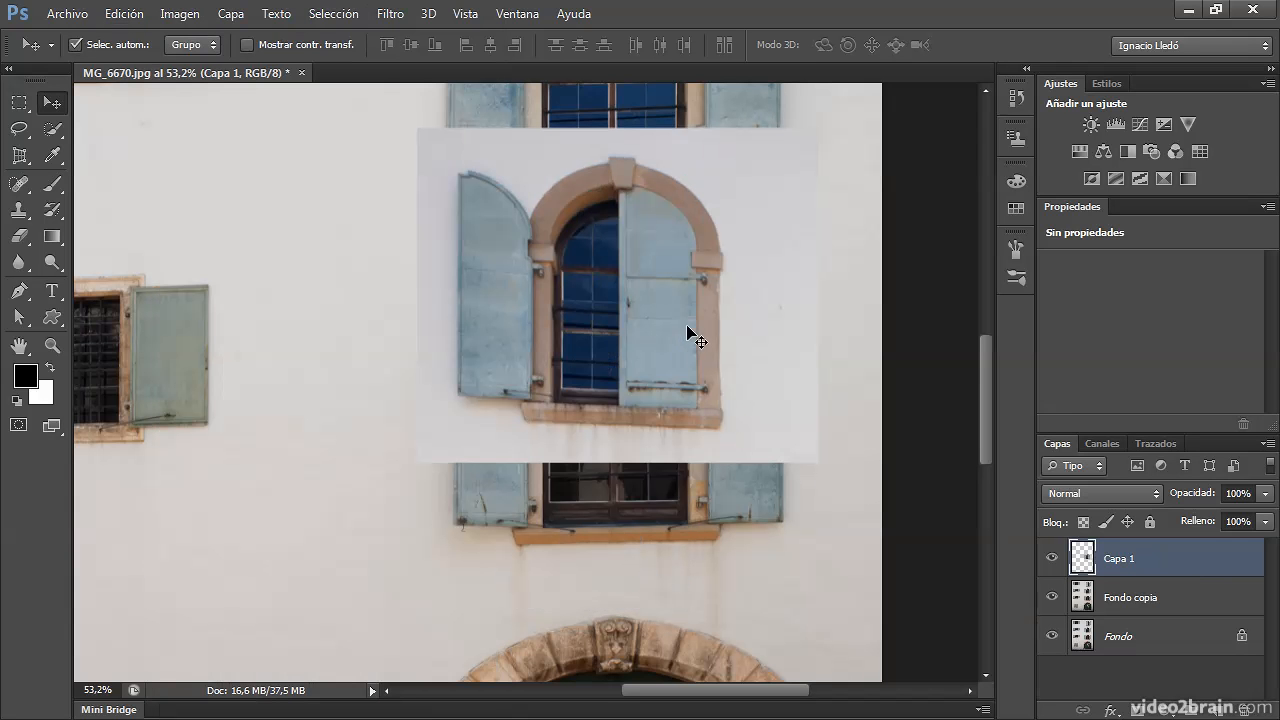
- Lower the opacity of Capa 1 to 71% and align the copied window over the third arched window
{"action": "left_click_drag", "start_coordinate": [706, 312], "coordinate": [692, 345]}
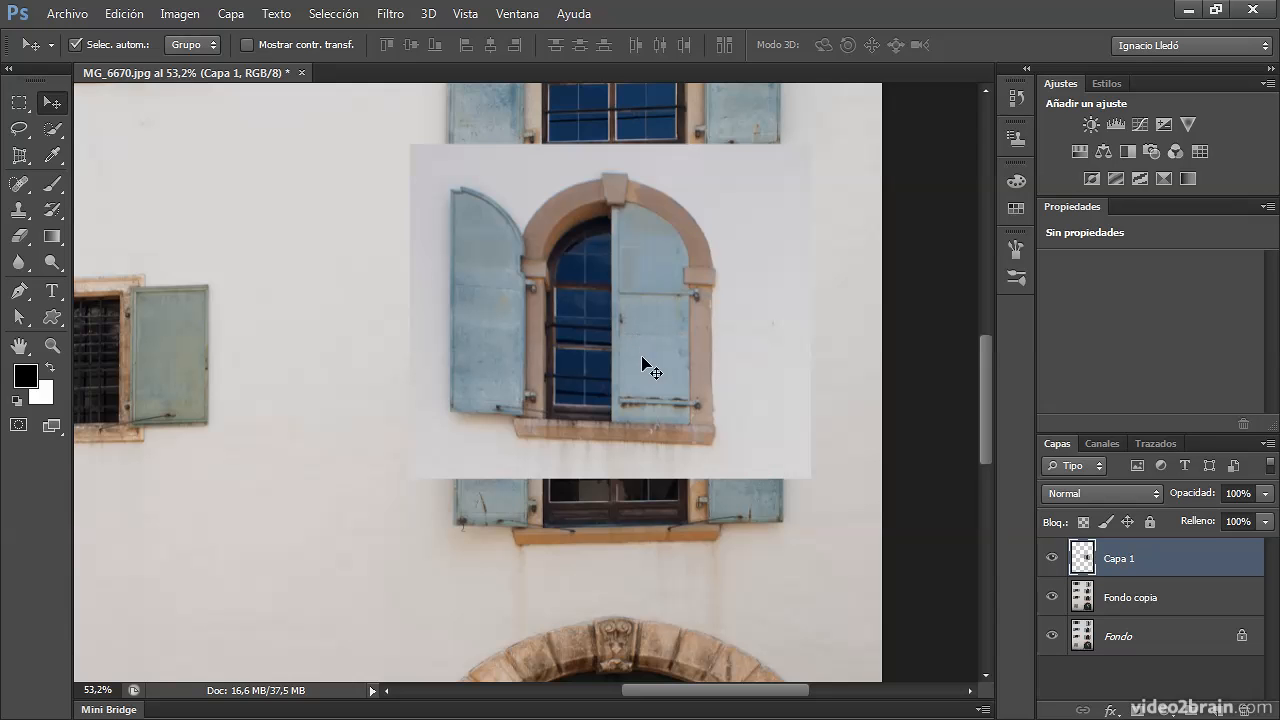
{"action": "mouse_move", "coordinate": [1200, 497]}
{"action": "left_mouse_down"}
{"action": "mouse_move", "coordinate": [1166, 500]}
{"action": "mouse_move", "coordinate": [1178, 502]}
{"action": "left_mouse_up"}
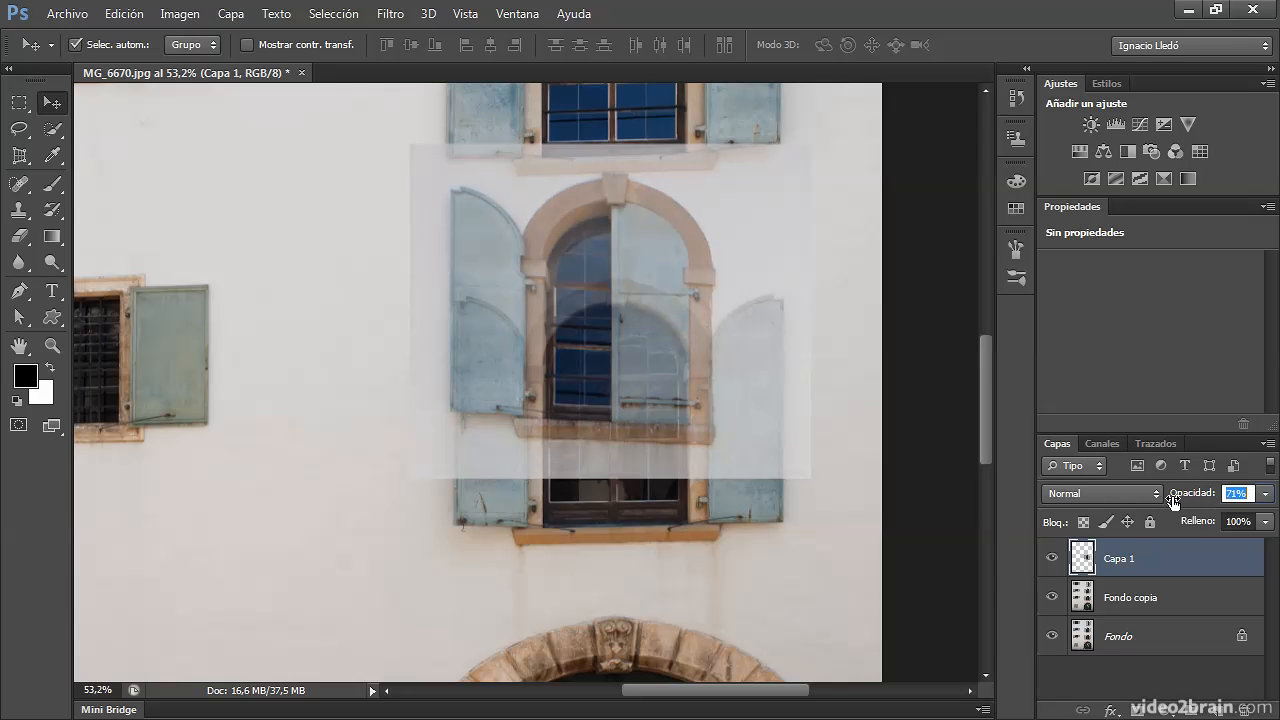
{"action": "left_click_drag", "start_coordinate": [709, 329], "coordinate": [706, 404]}
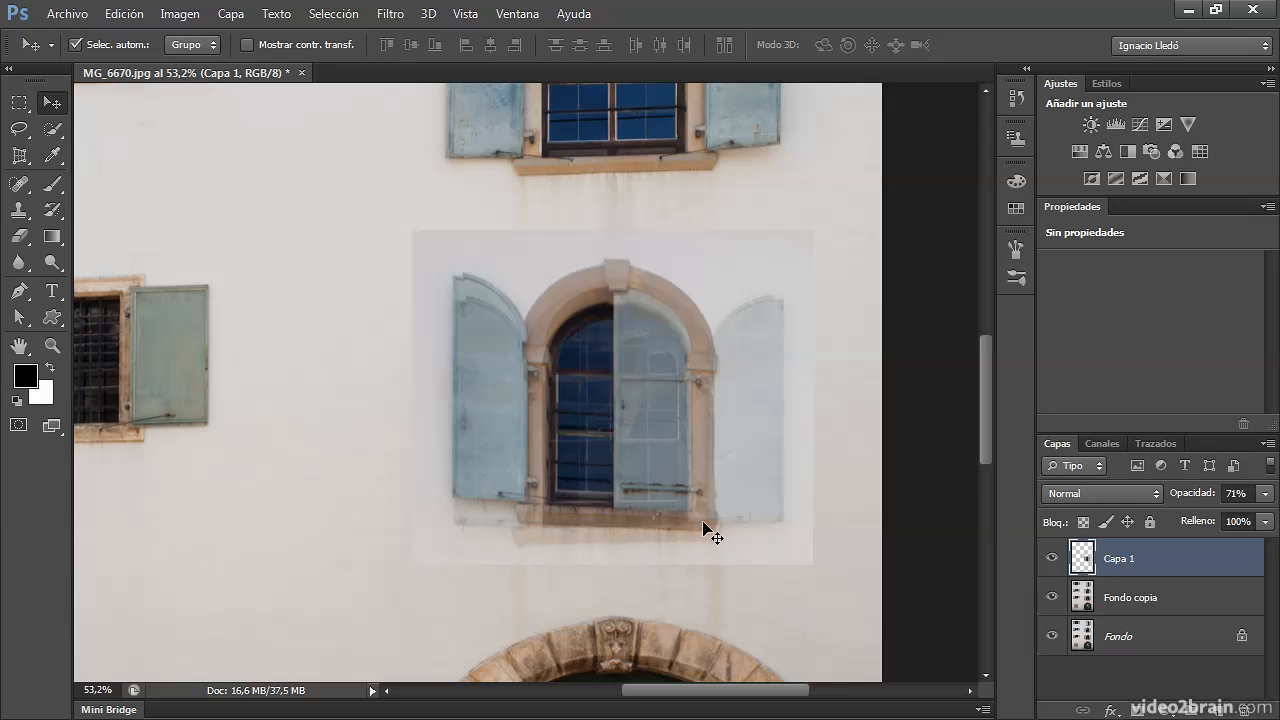
- Try to skew the copied window vertically by -3° with free transform and shift it down over the third arched window
{"action": "left_click", "coordinate": [128, 14]}
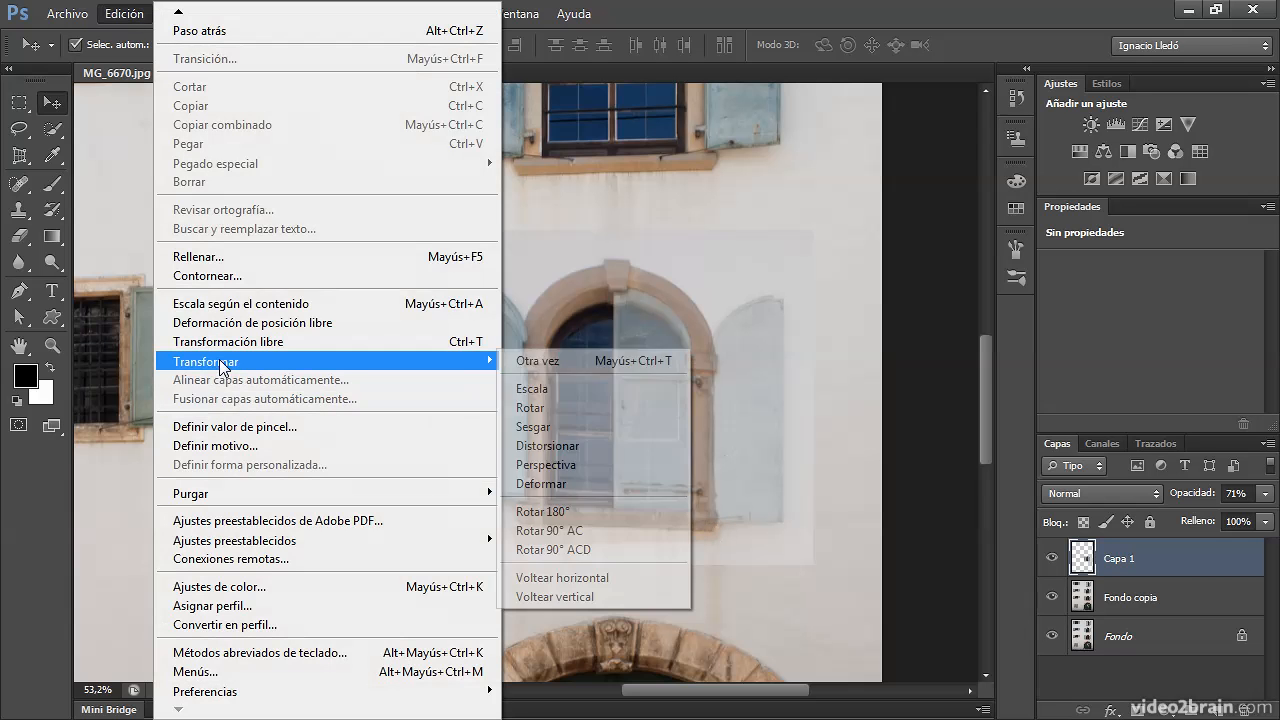
{"action": "left_click", "coordinate": [228, 345]}
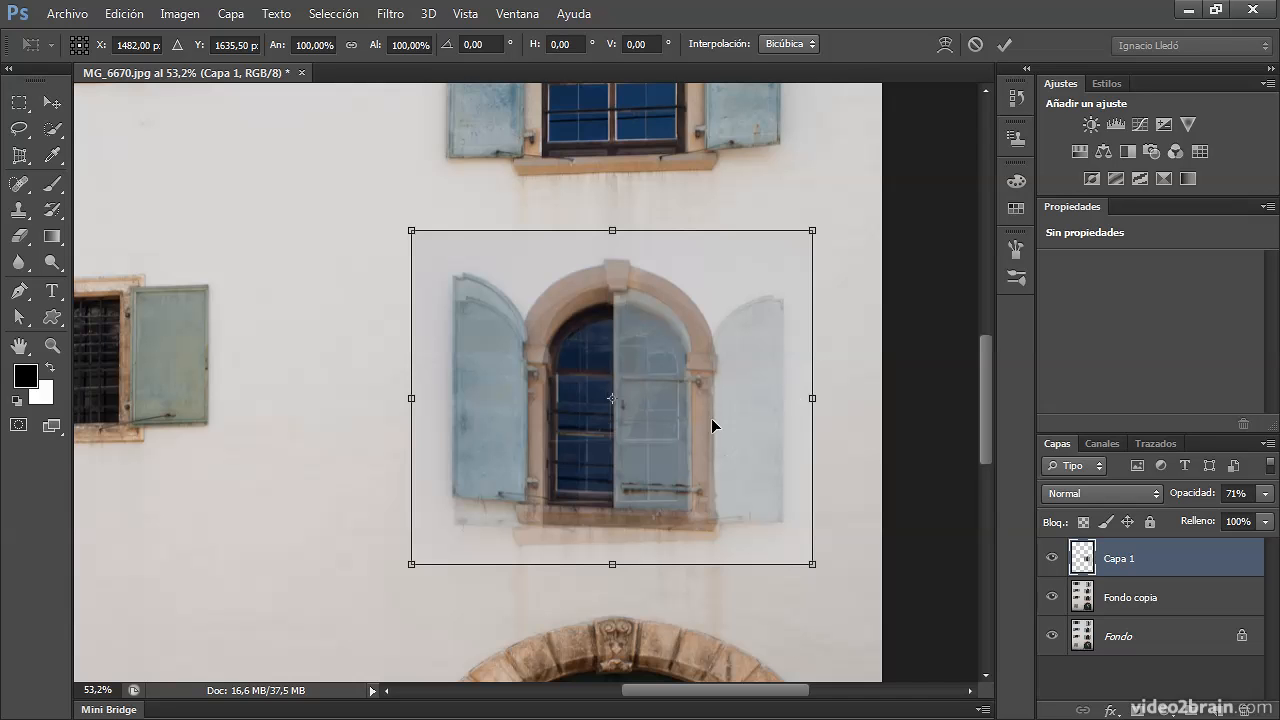
{"action": "right_click", "coordinate": [658, 372]}
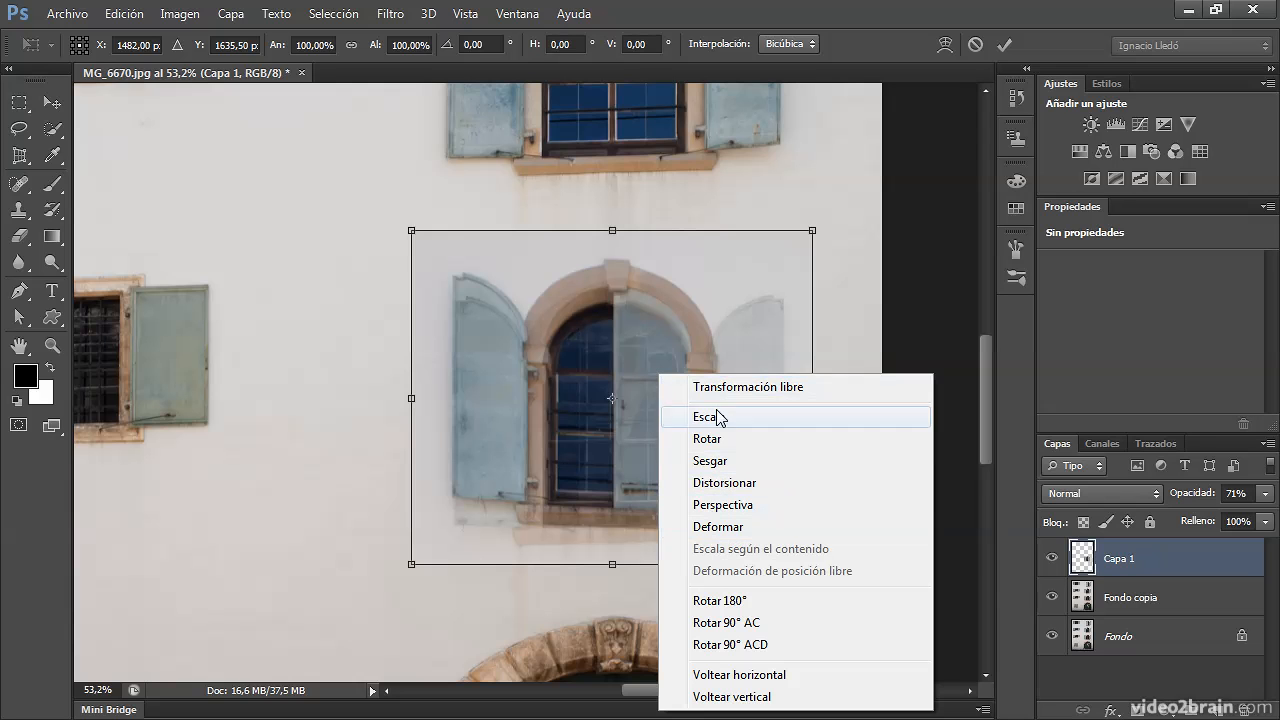
{"action": "left_click", "coordinate": [715, 460]}
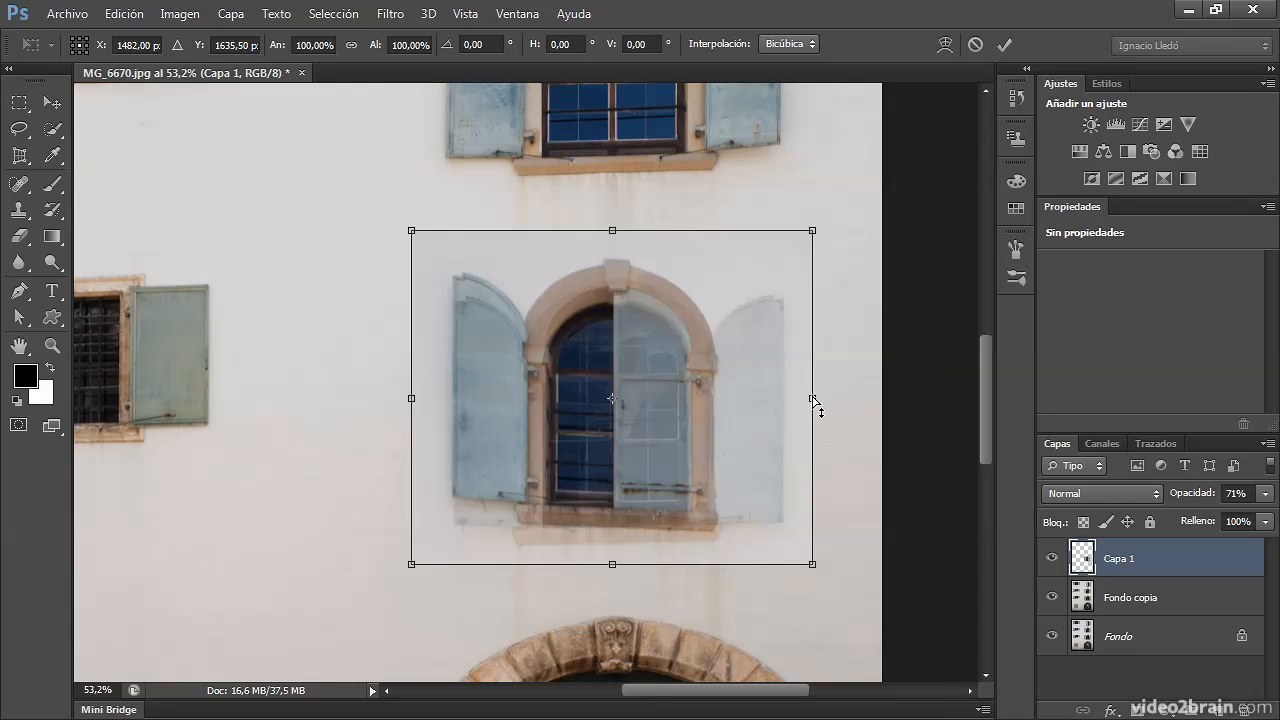
{"action": "left_click_drag", "start_coordinate": [812, 400], "coordinate": [811, 377]}
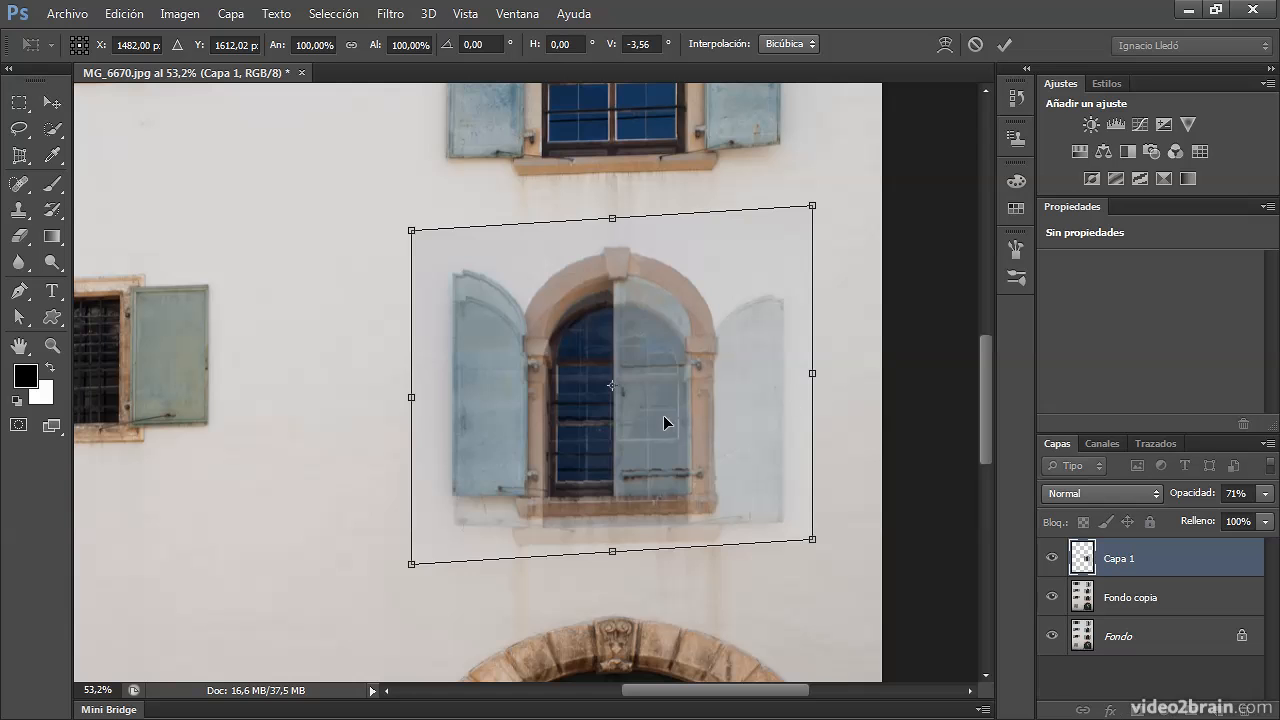
{"action": "left_click_drag", "start_coordinate": [663, 415], "coordinate": [659, 441]}
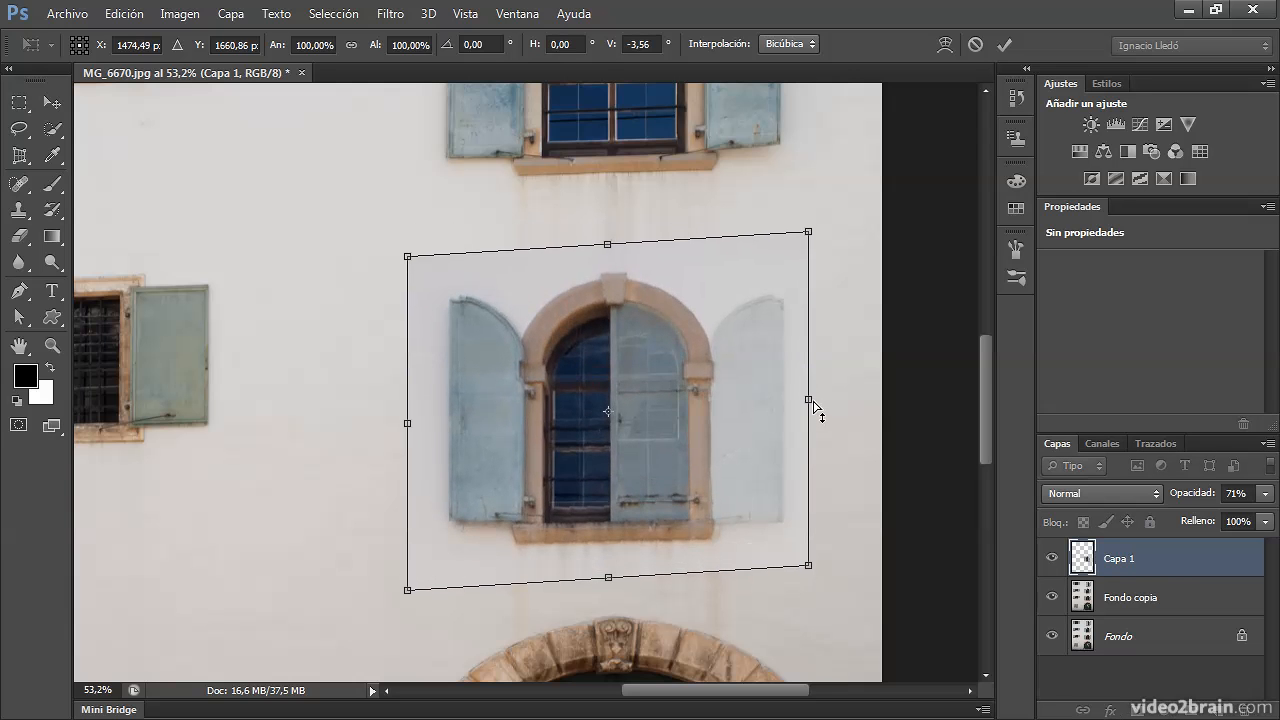
{"action": "left_click_drag", "start_coordinate": [810, 401], "coordinate": [795, 407]}
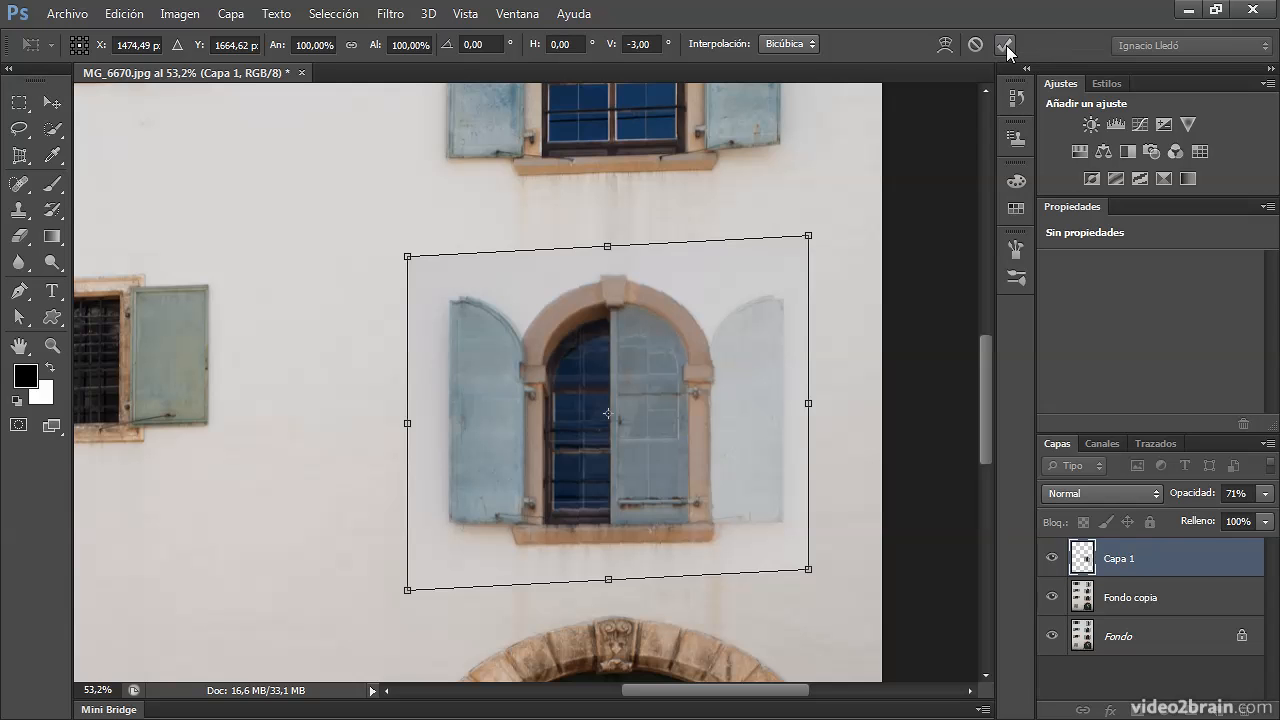
- Try to warp the copied window's upper and outer edges to fit the original, and undo the whole transformation
{"action": "left_click", "coordinate": [945, 45]}
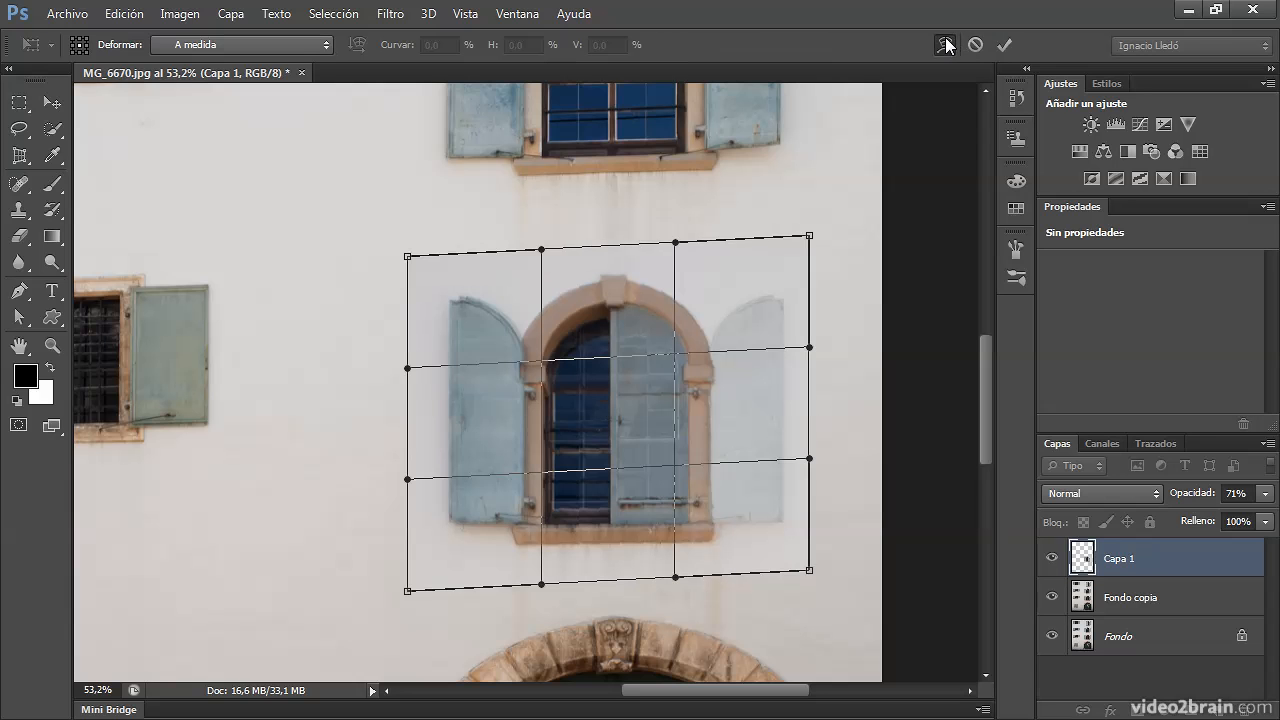
{"action": "mouse_move", "coordinate": [676, 245]}
{"action": "left_mouse_down"}
{"action": "mouse_move", "coordinate": [700, 194]}
{"action": "mouse_move", "coordinate": [657, 251]}
{"action": "mouse_move", "coordinate": [474, 228]}
{"action": "mouse_move", "coordinate": [671, 279]}
{"action": "mouse_move", "coordinate": [662, 322]}
{"action": "mouse_move", "coordinate": [646, 220]}
{"action": "mouse_move", "coordinate": [694, 303]}
{"action": "mouse_move", "coordinate": [696, 254]}
{"action": "mouse_move", "coordinate": [686, 263]}
{"action": "left_mouse_up"}
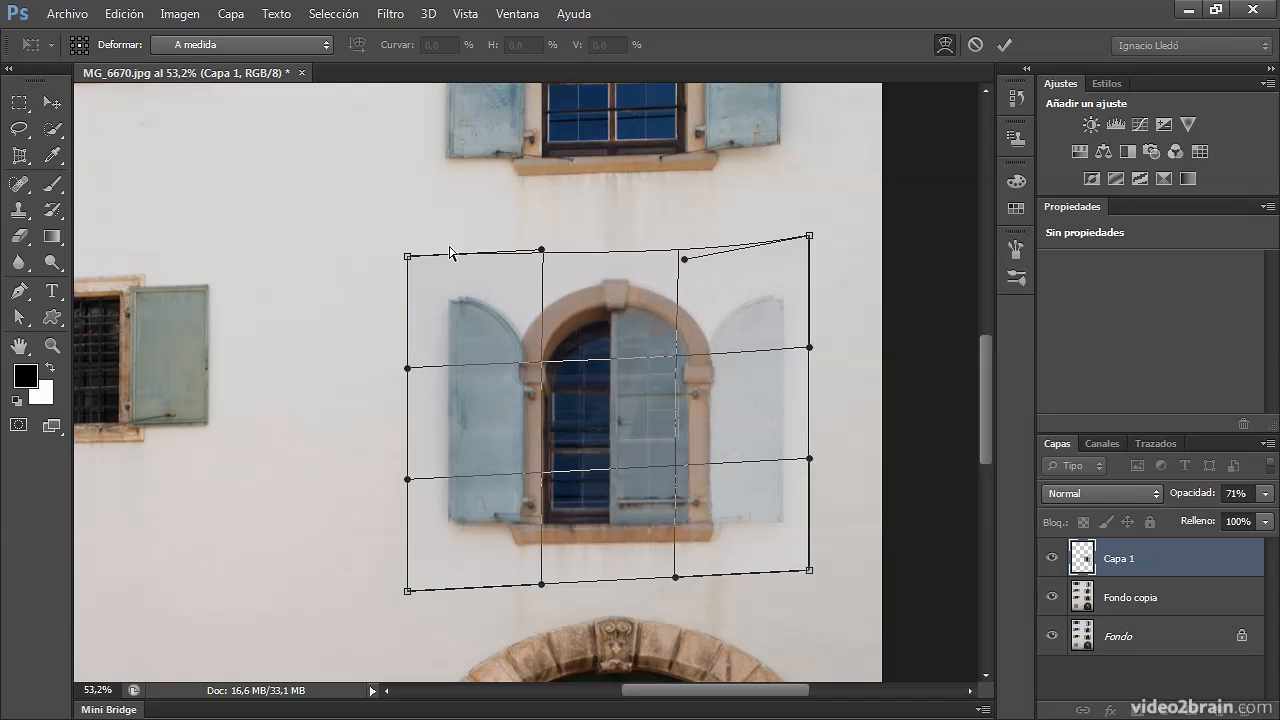
{"action": "left_click_drag", "start_coordinate": [540, 253], "coordinate": [578, 250]}
{"action": "left_click_drag", "start_coordinate": [409, 480], "coordinate": [440, 481]}
{"action": "mouse_move", "coordinate": [407, 372]}
{"action": "left_mouse_down"}
{"action": "mouse_move", "coordinate": [426, 371]}
{"action": "mouse_move", "coordinate": [400, 386]}
{"action": "left_mouse_up"}
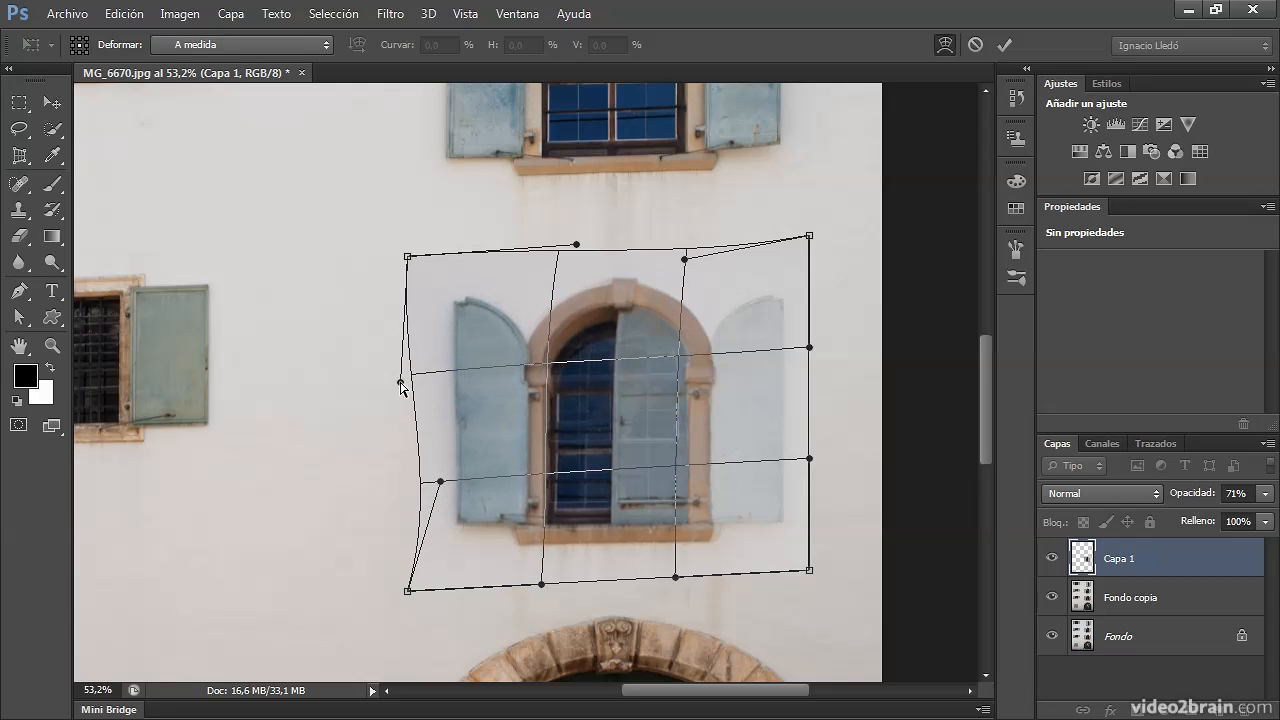
{"action": "left_click_drag", "start_coordinate": [441, 485], "coordinate": [427, 481]}
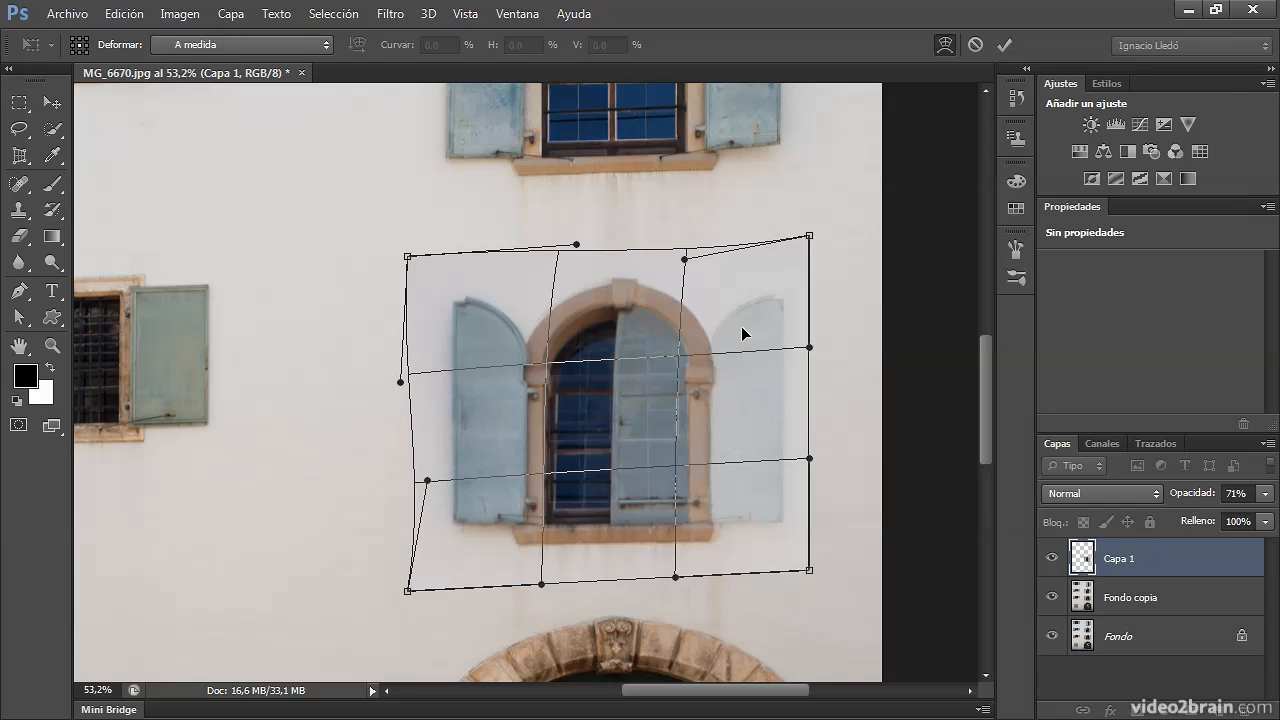
{"action": "left_click", "coordinate": [1005, 45]}
{"action": "key", "text": "ctrl+z"}
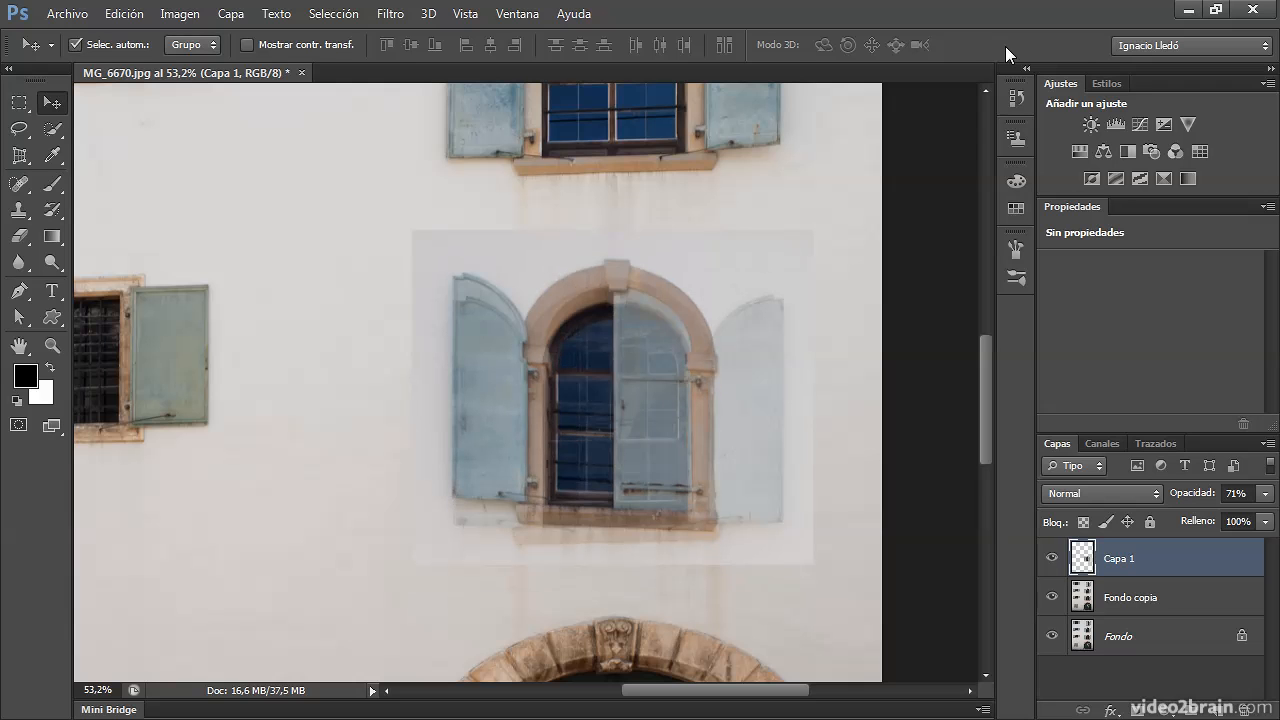
- Skew the copied window vertically by -3° and move it down to match the third arched window's frame
{"action": "key", "text": "ctrl+t"}
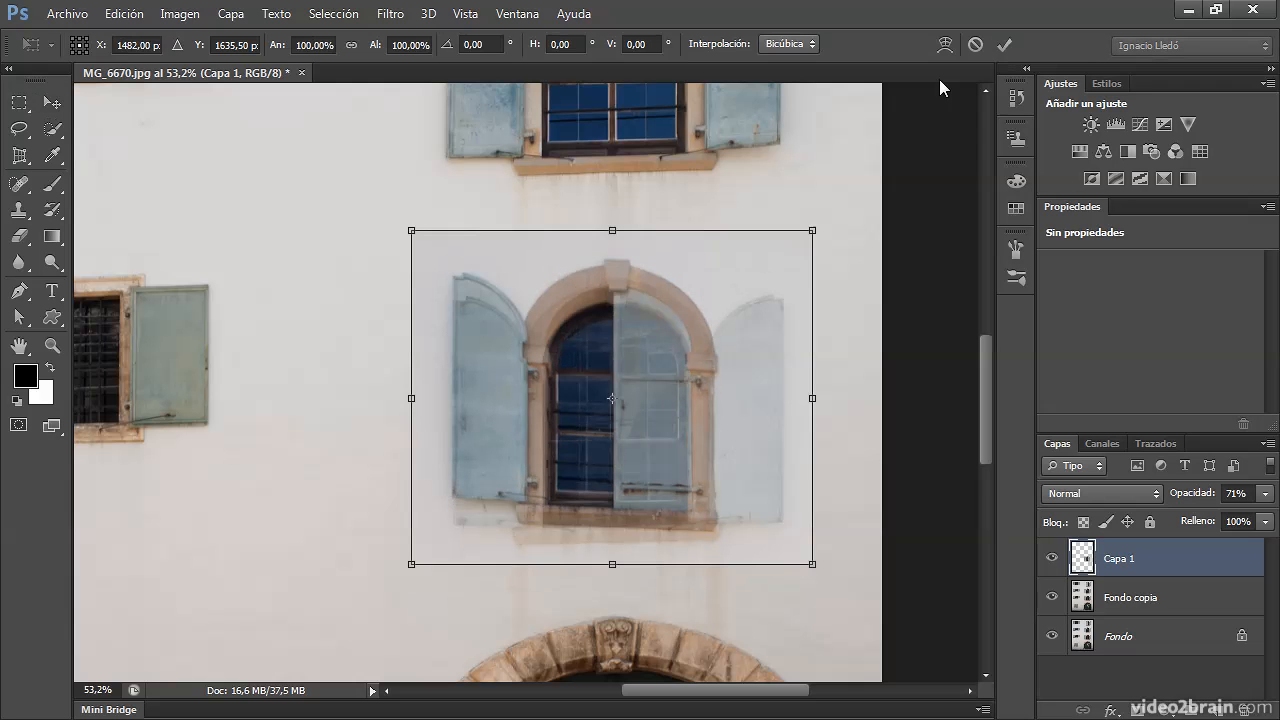
{"action": "right_click", "coordinate": [623, 432]}
{"action": "left_click", "coordinate": [703, 176]}
{"action": "left_click_drag", "start_coordinate": [813, 398], "coordinate": [810, 376]}
{"action": "left_click_drag", "start_coordinate": [668, 420], "coordinate": [667, 442]}
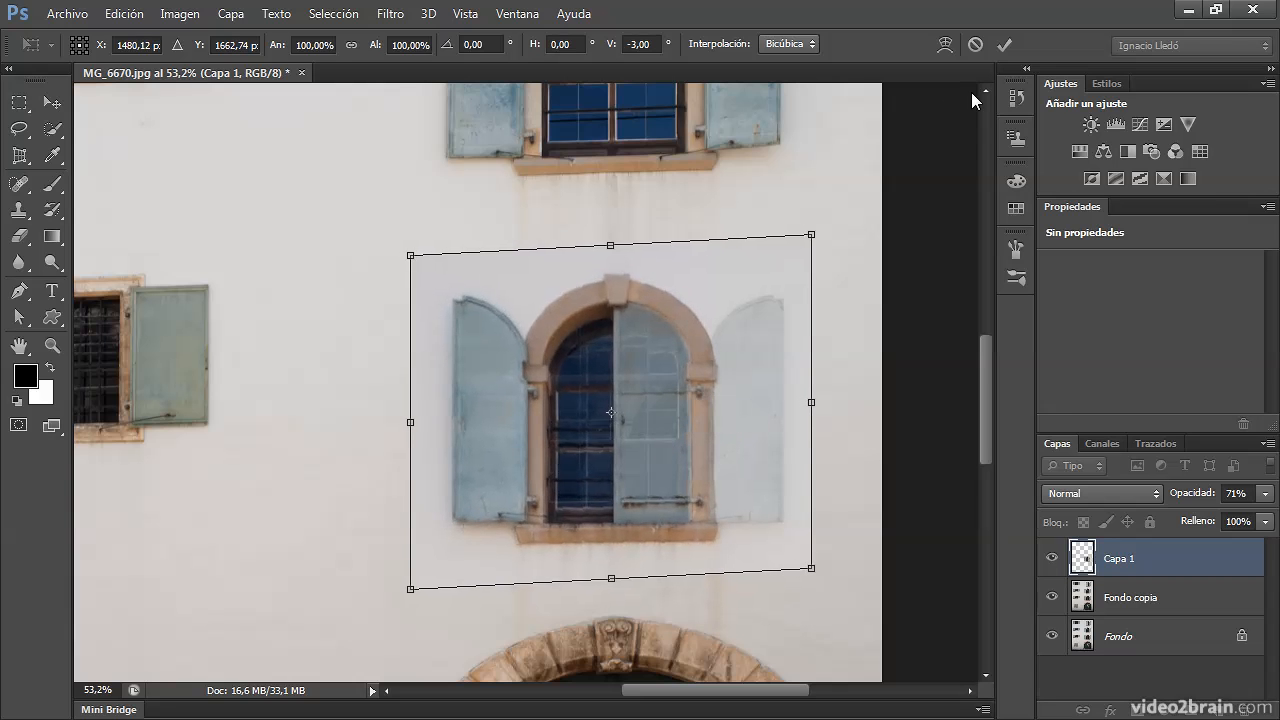
{"action": "left_click", "coordinate": [1003, 45]}
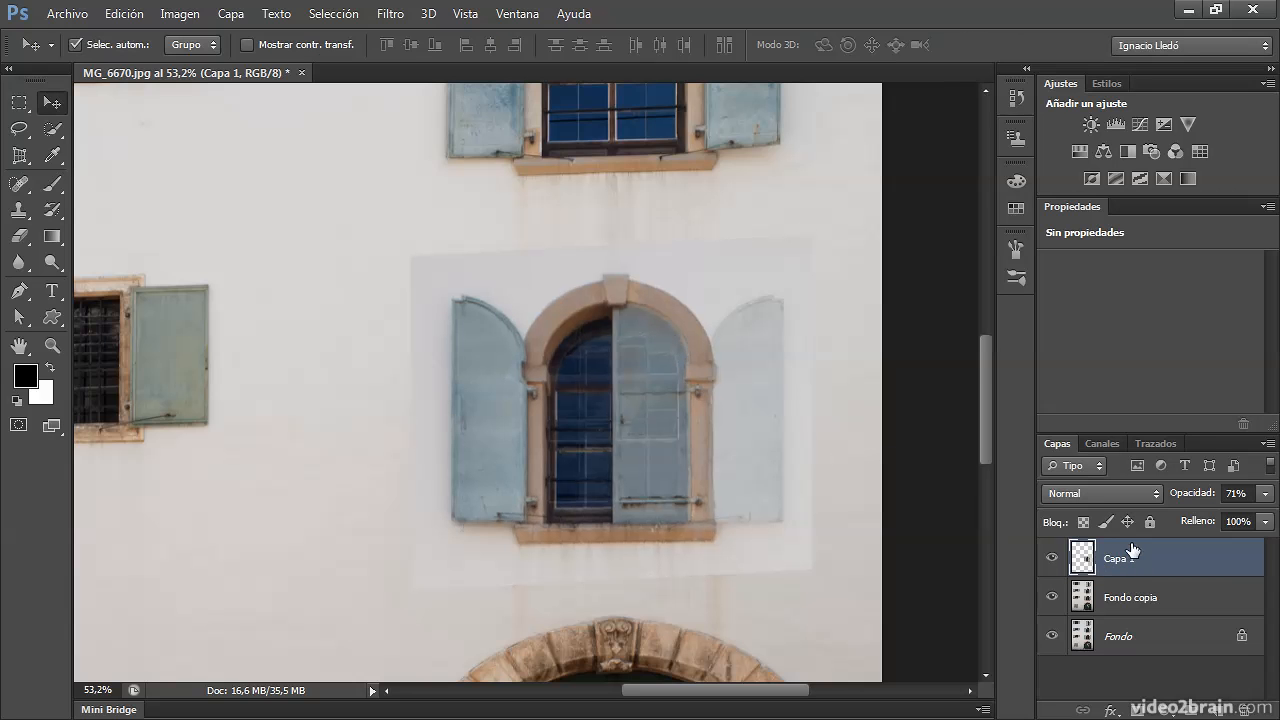
- Raise the opacity of Capa 1 to 100% and check the pasted window at actual size and in the full image
{"action": "left_click_drag", "start_coordinate": [1191, 500], "coordinate": [1260, 500]}
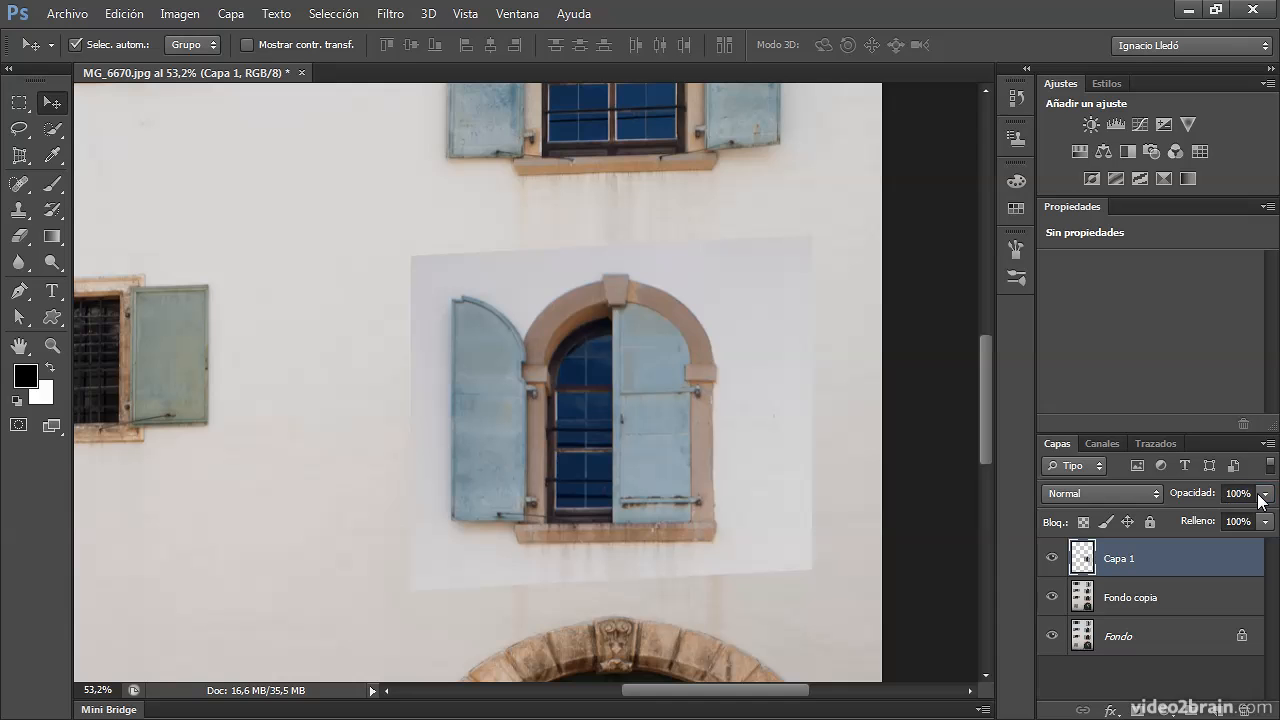
{"action": "double_click", "coordinate": [47, 346]}
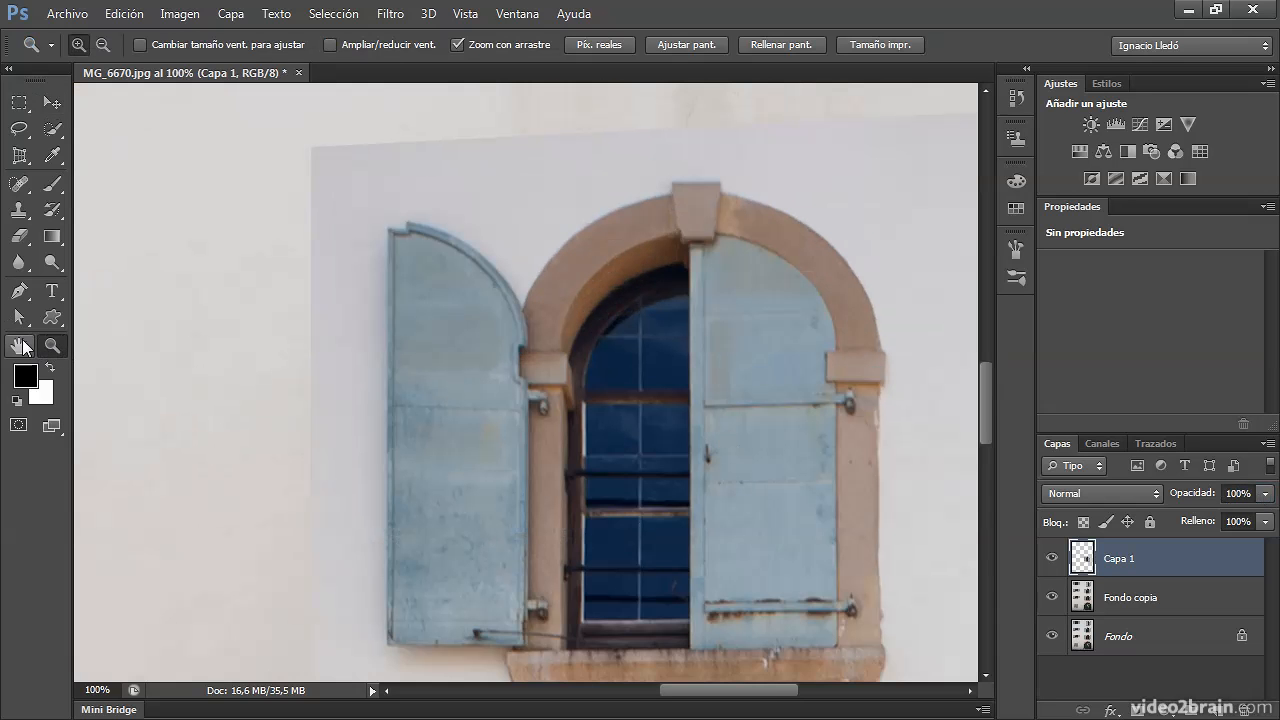
{"action": "double_click", "coordinate": [19, 346]}
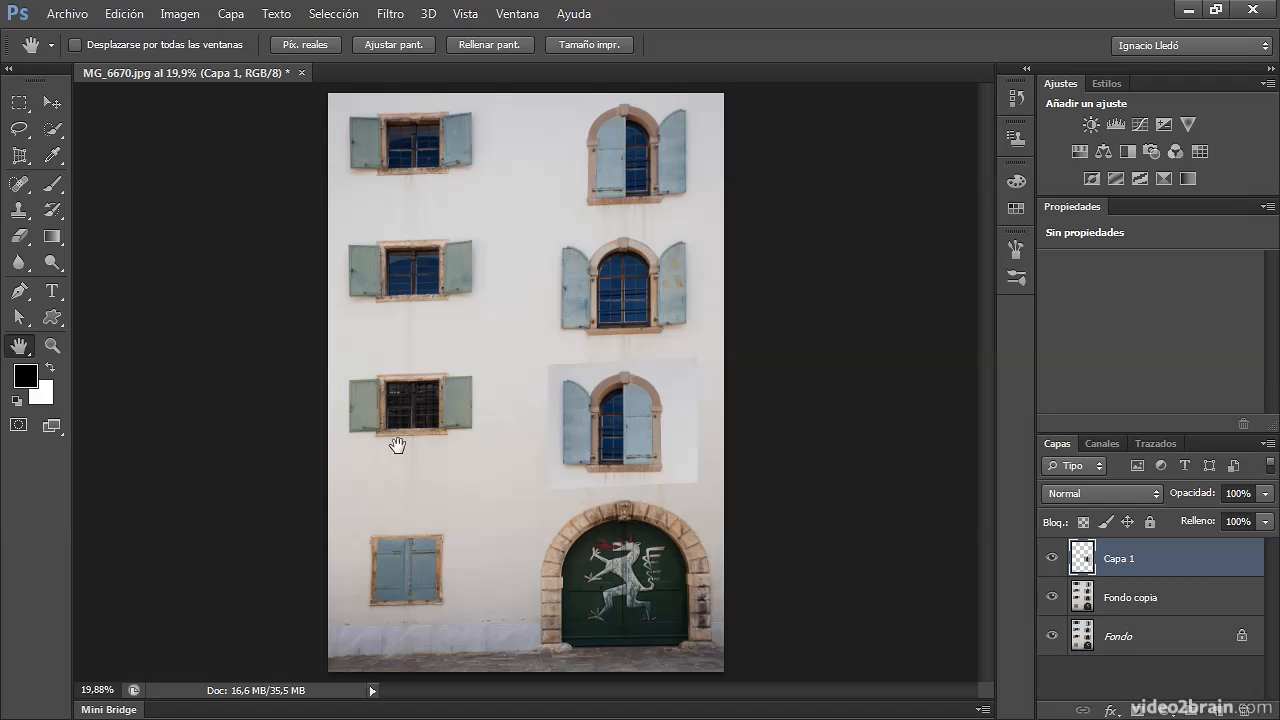
- Set up the Eraser with a soft round brush of 99 px and 0% hardness for the area around the pasted window
{"action": "left_click", "coordinate": [57, 345]}
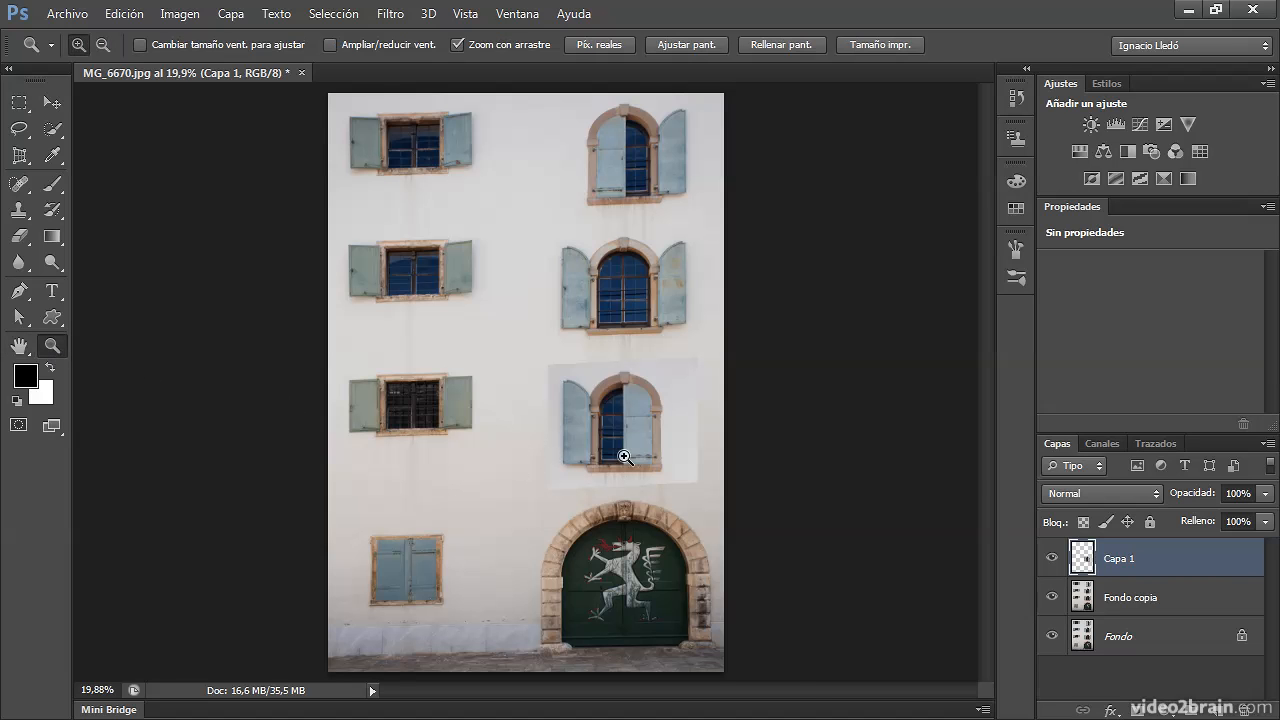
{"action": "left_click", "coordinate": [639, 453]}
{"action": "left_click", "coordinate": [667, 454]}
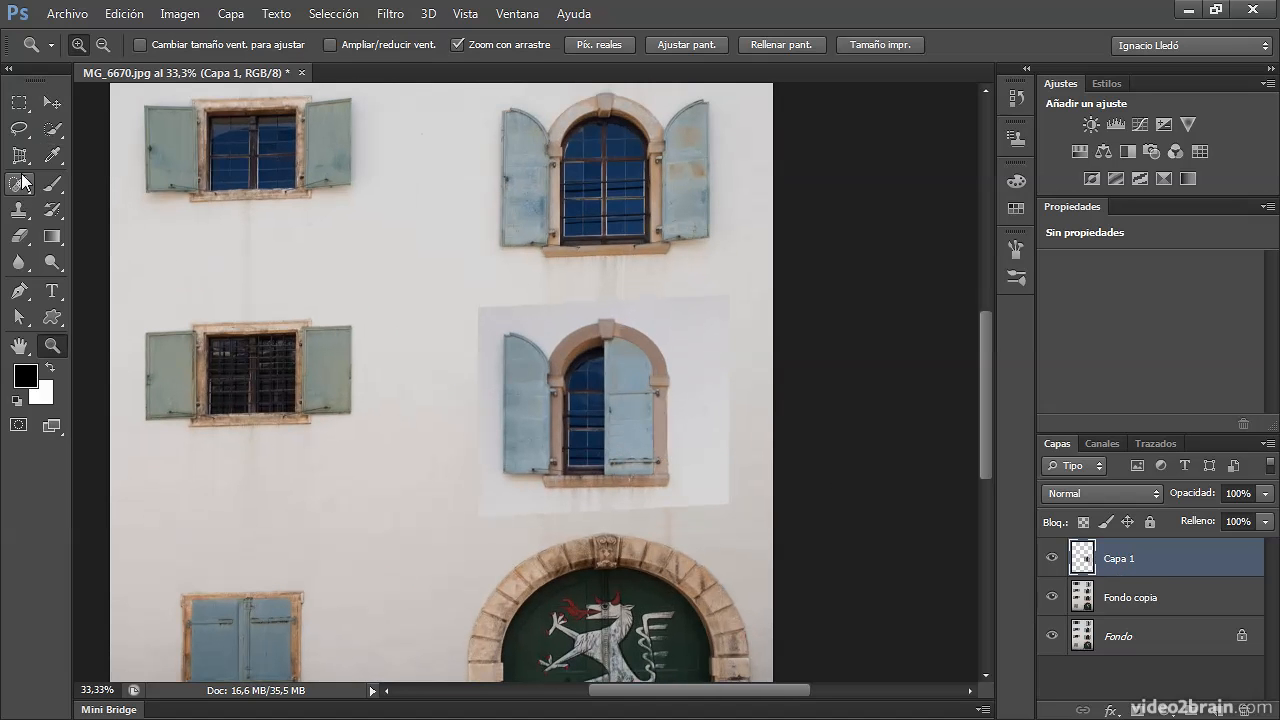
{"action": "left_click", "coordinate": [21, 237]}
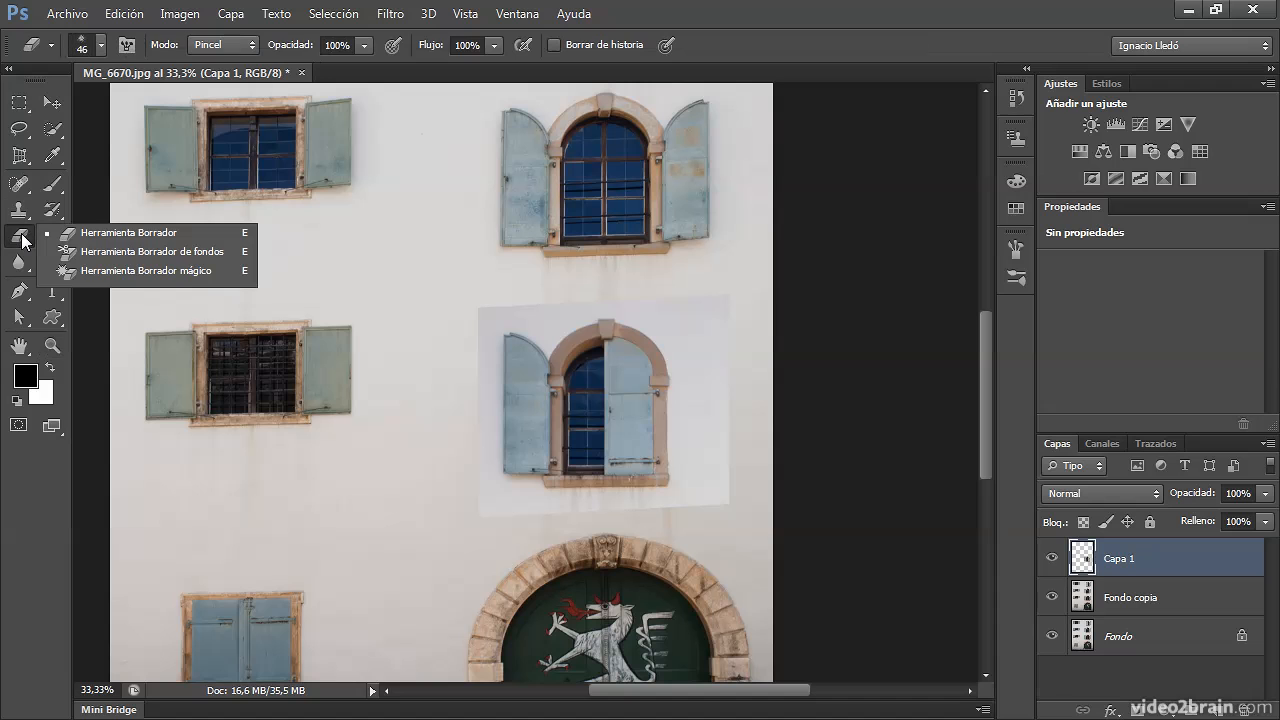
{"action": "left_click", "coordinate": [79, 233]}
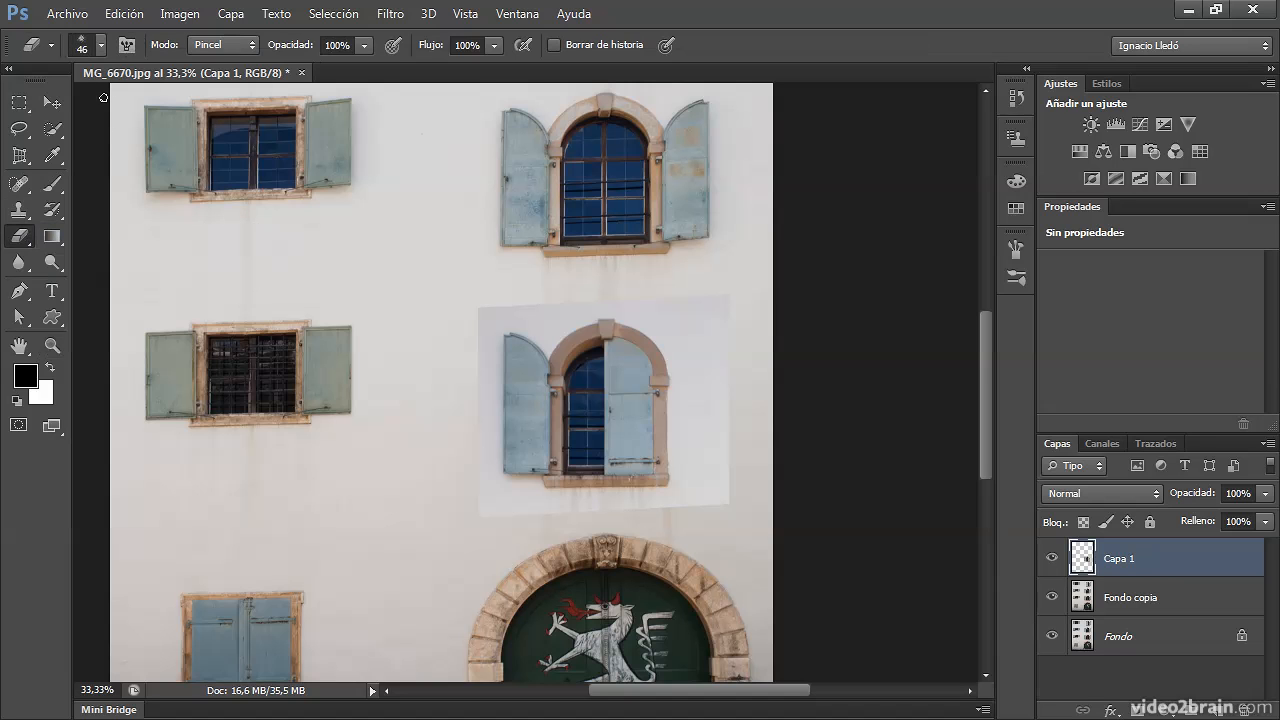
{"action": "left_click", "coordinate": [101, 45]}
{"action": "left_click", "coordinate": [41, 199]}
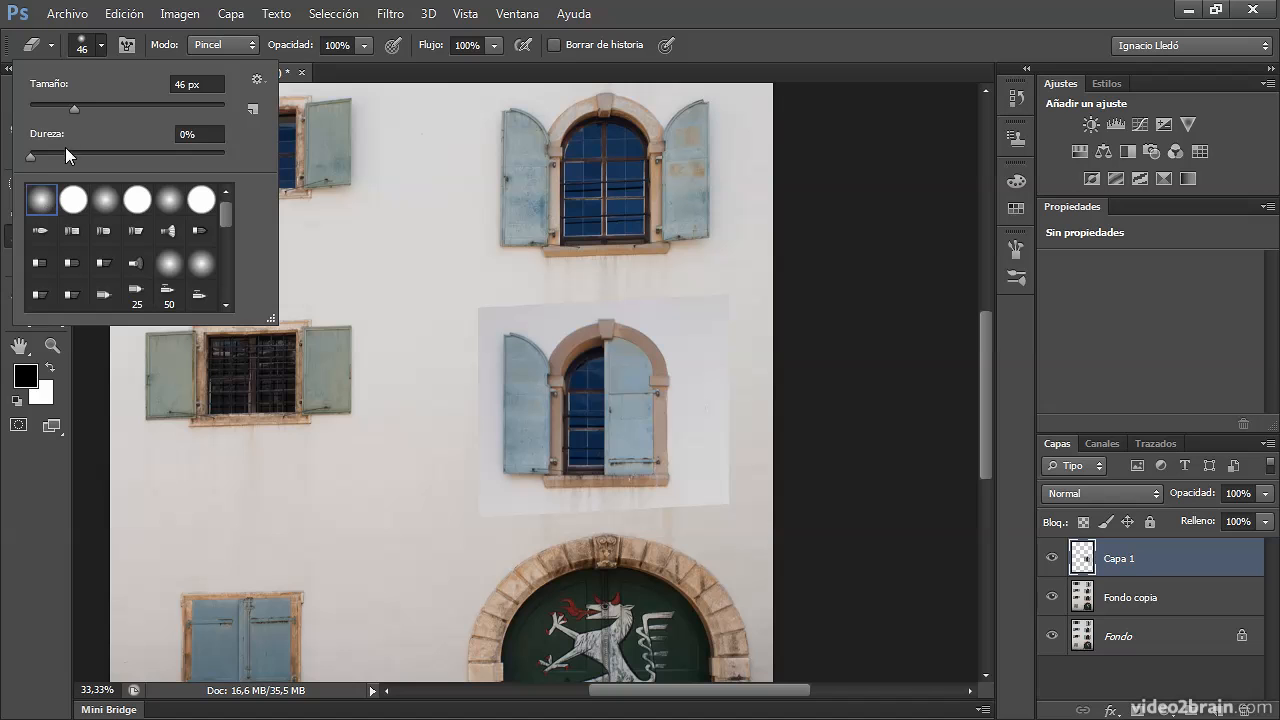
{"action": "left_click_drag", "start_coordinate": [74, 108], "coordinate": [94, 108]}
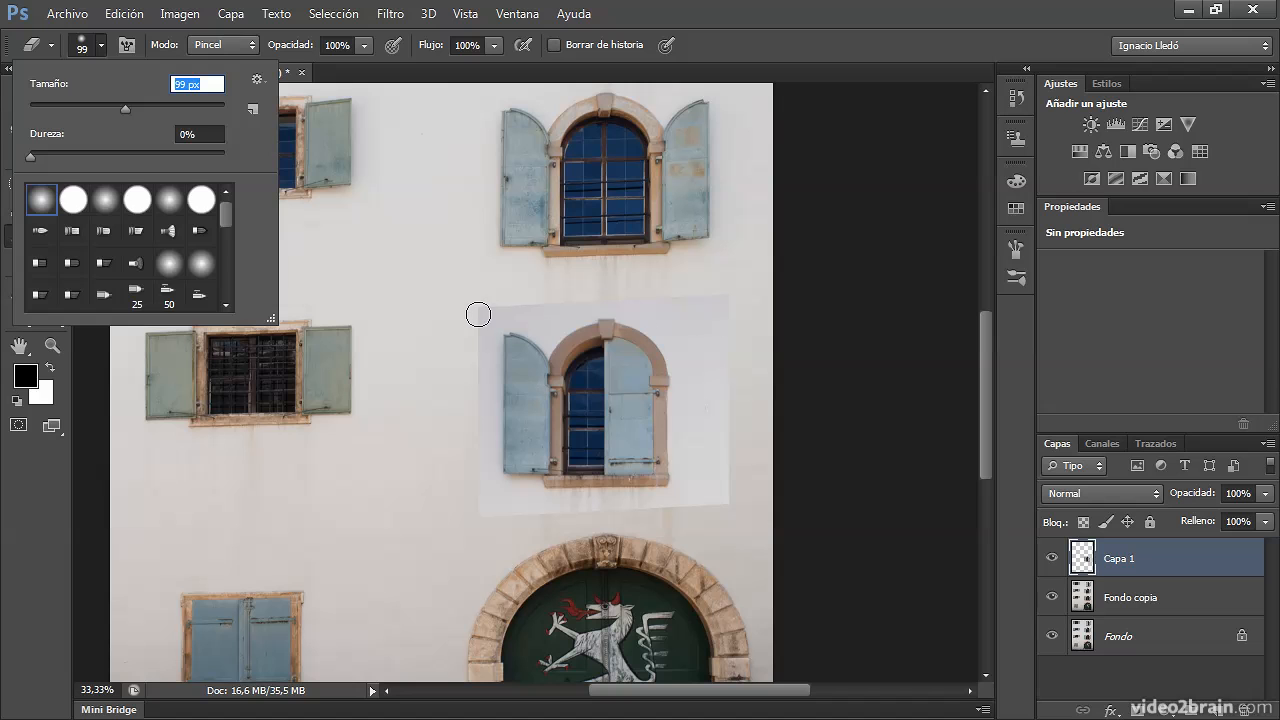
{"action": "key", "text": "Return"}
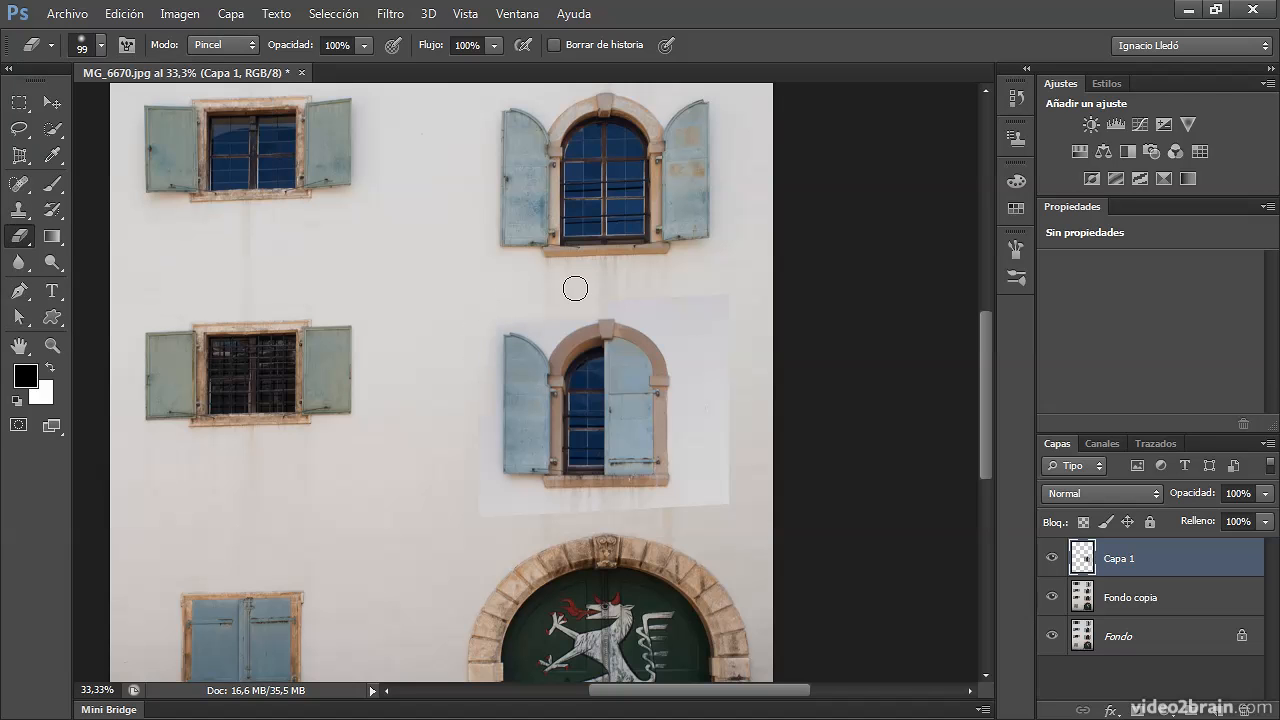
- Try to erase the pasted wall area close to the window on Capa 1, and undo the erasing
{"action": "mouse_move", "coordinate": [721, 337]}
{"action": "left_mouse_down"}
{"action": "mouse_move", "coordinate": [739, 409]}
{"action": "mouse_move", "coordinate": [727, 368]}
{"action": "mouse_move", "coordinate": [730, 472]}
{"action": "mouse_move", "coordinate": [717, 504]}
{"action": "mouse_move", "coordinate": [523, 521]}
{"action": "left_mouse_up"}
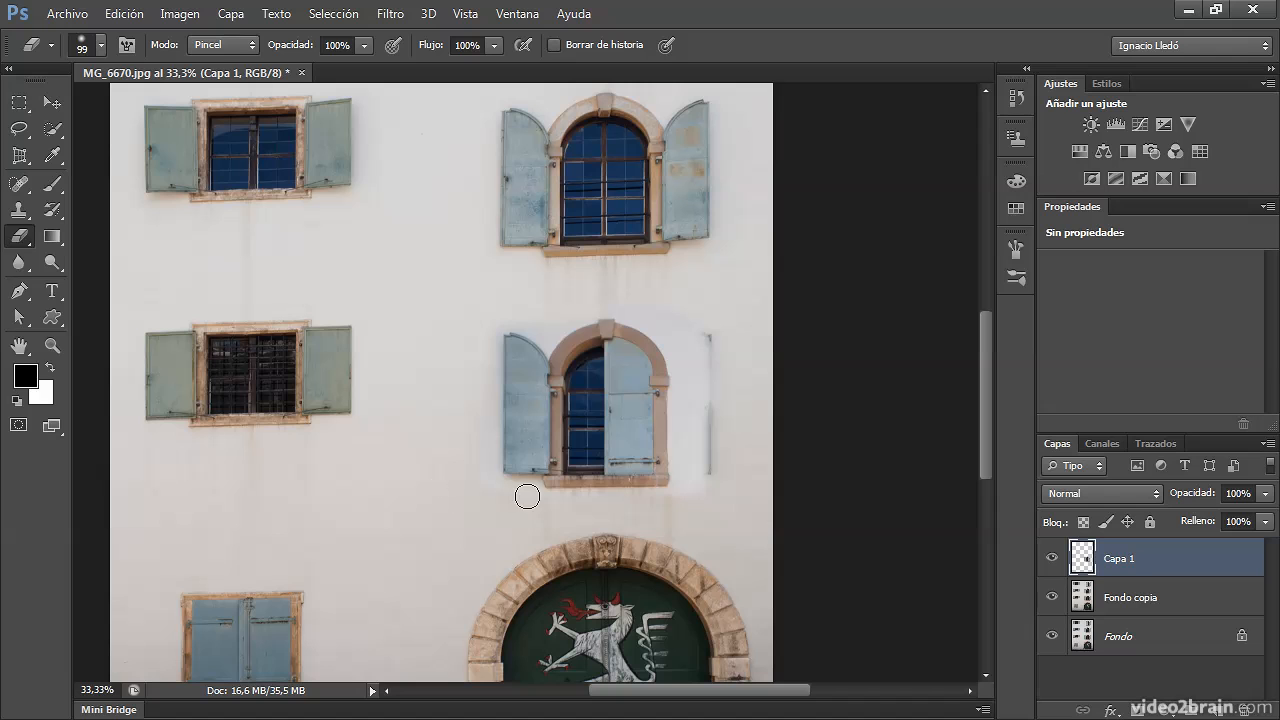
{"action": "key", "text": "ctrl+z"}
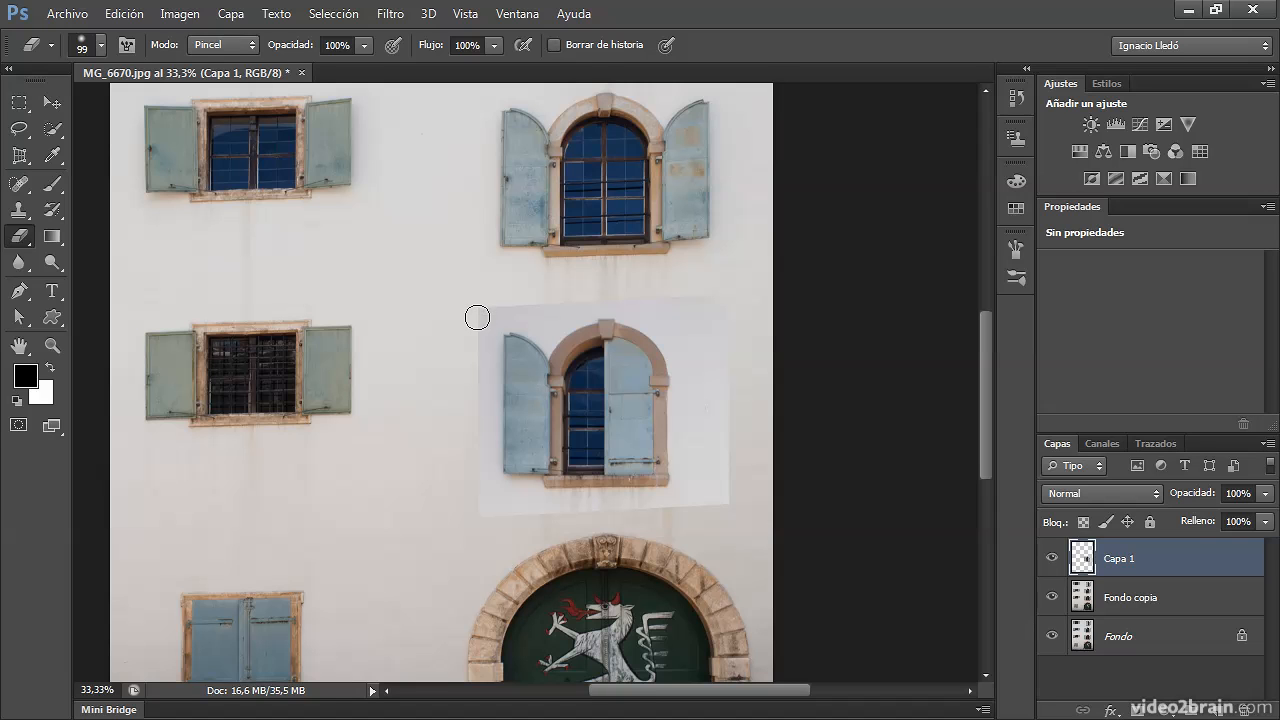
- Erase the visible outer edges of the pasted wall patch on Capa 1, undoing the last stroke that cuts too close to the window
{"action": "left_click_drag", "start_coordinate": [477, 313], "coordinate": [532, 312]}
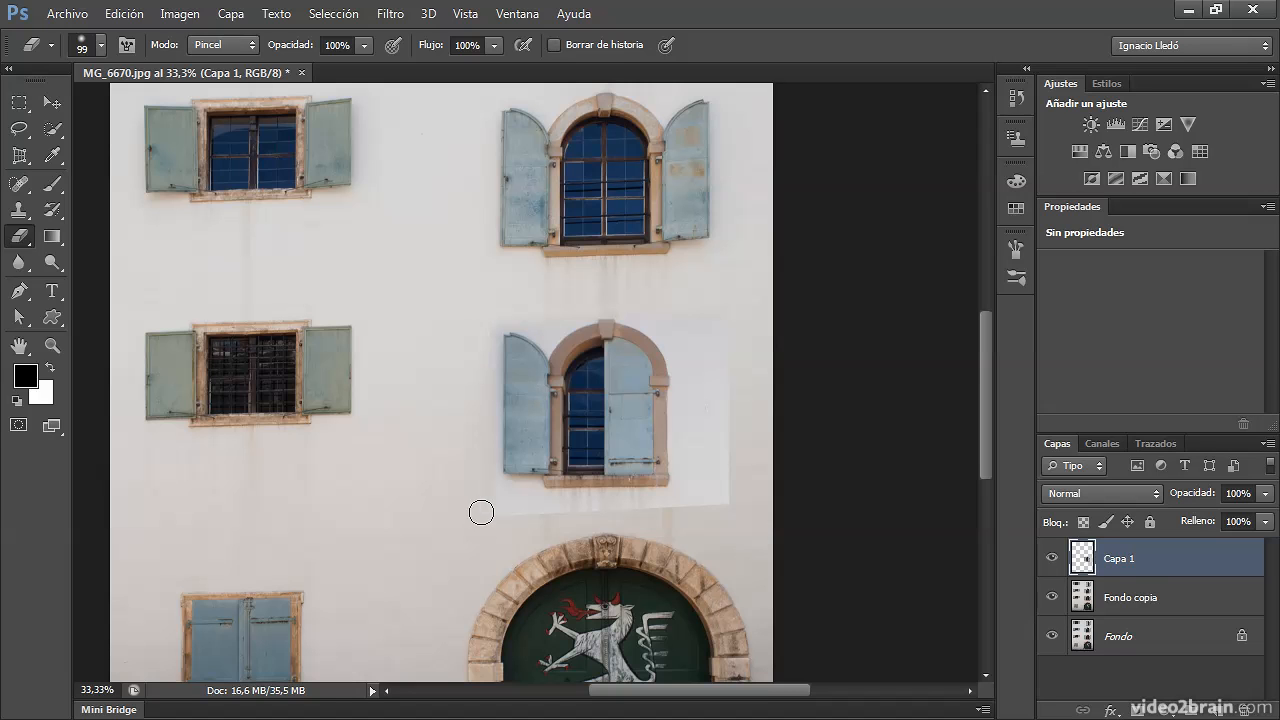
{"action": "left_click_drag", "start_coordinate": [488, 516], "coordinate": [727, 503]}
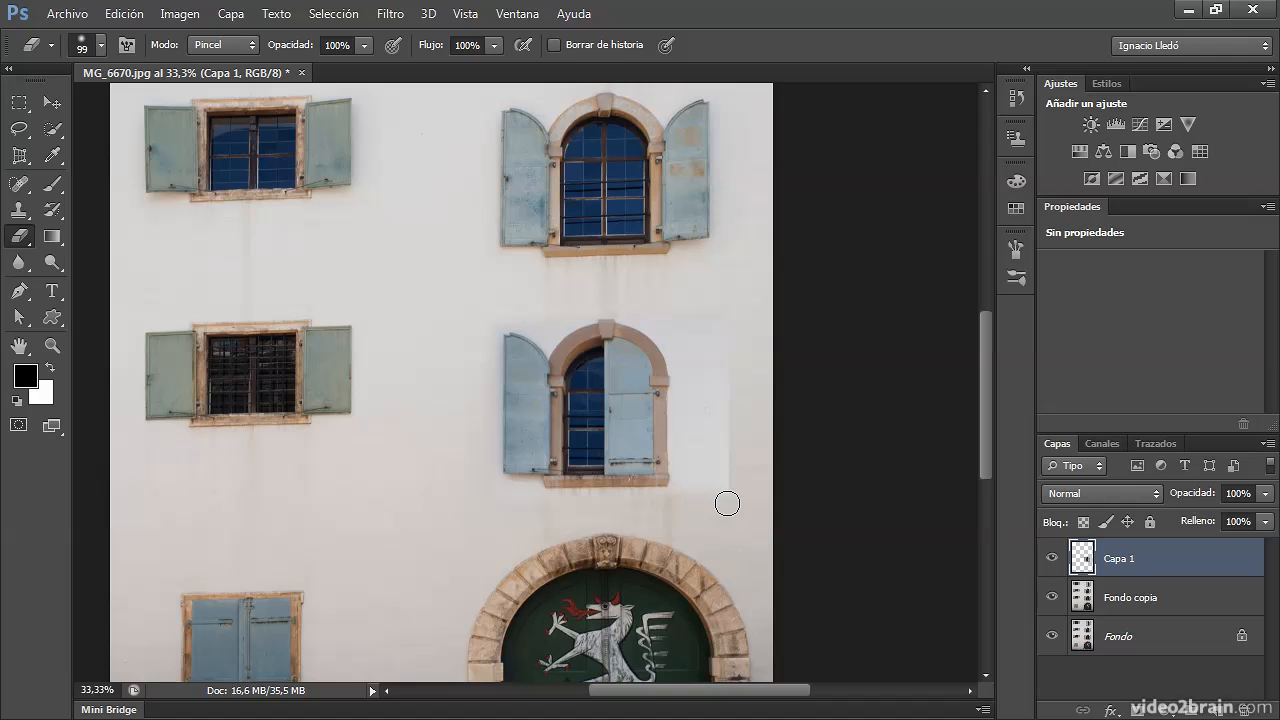
{"action": "left_click", "coordinate": [729, 323], "text": "shift"}
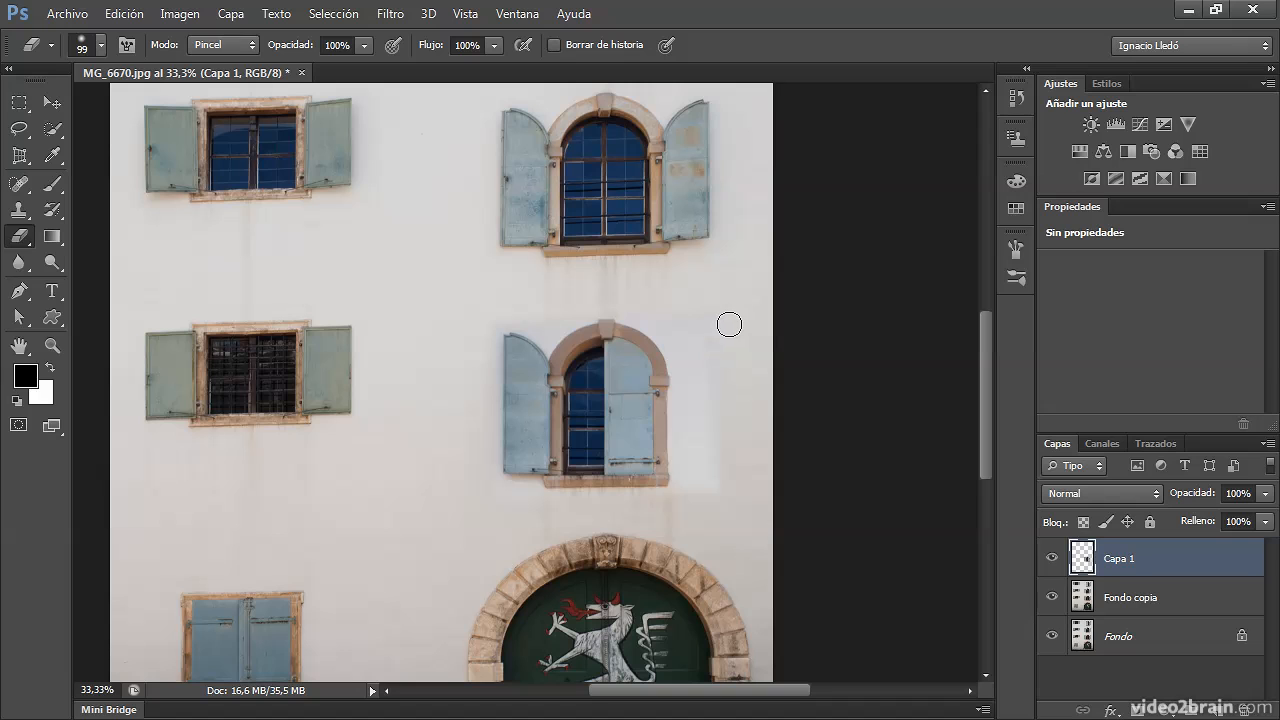
{"action": "left_click", "coordinate": [719, 490], "text": "shift"}
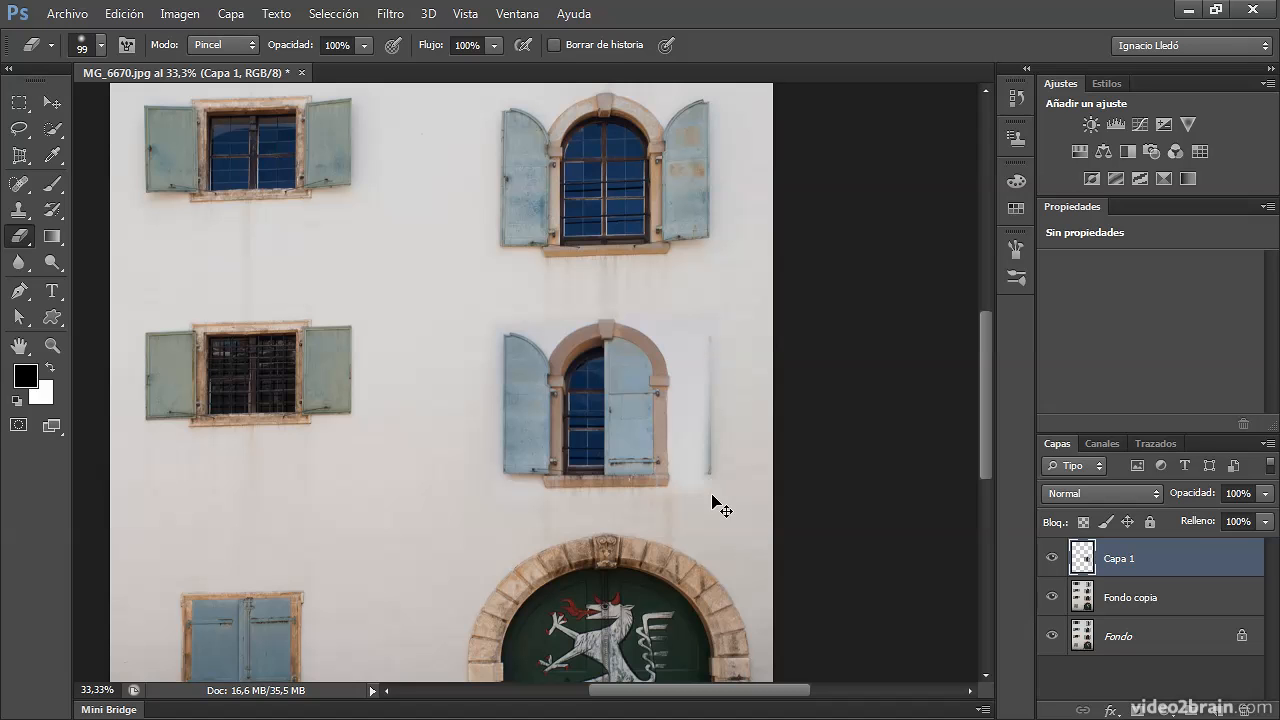
{"action": "key", "text": "ctrl+z"}
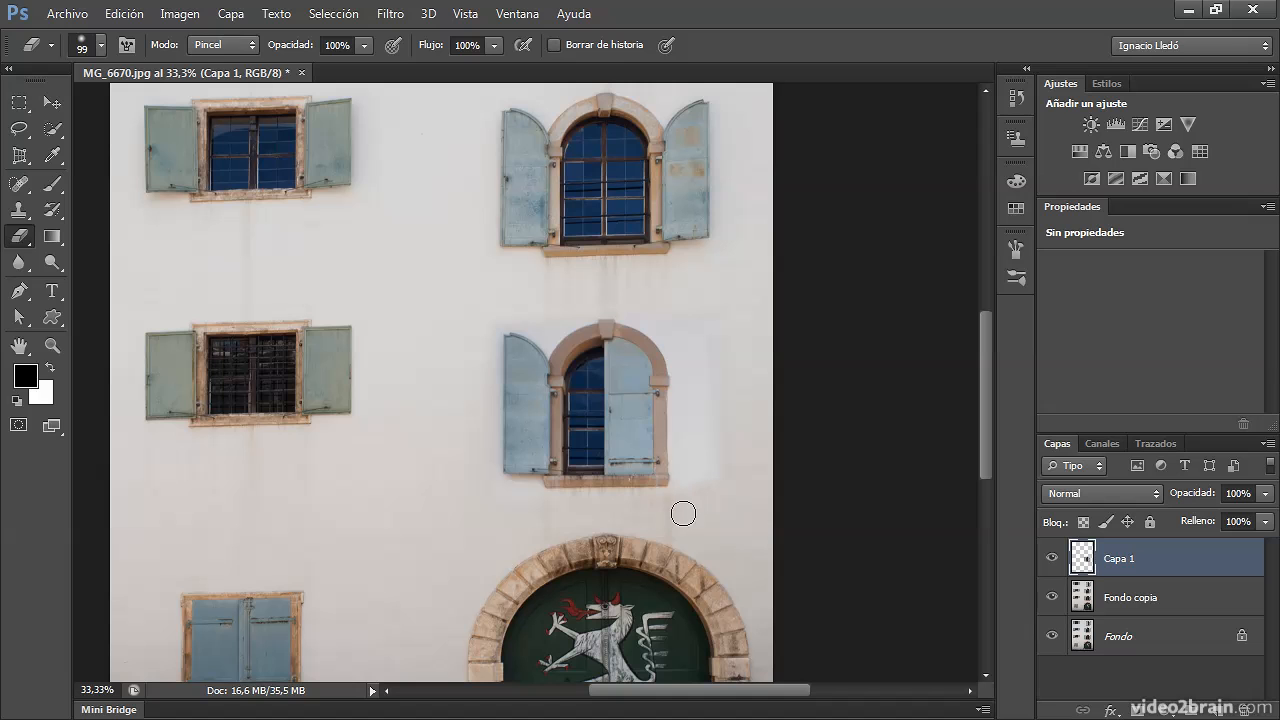
- Fit the whole facade in view and merge Capa 1 down into Fondo copia
{"action": "double_click", "coordinate": [22, 348]}
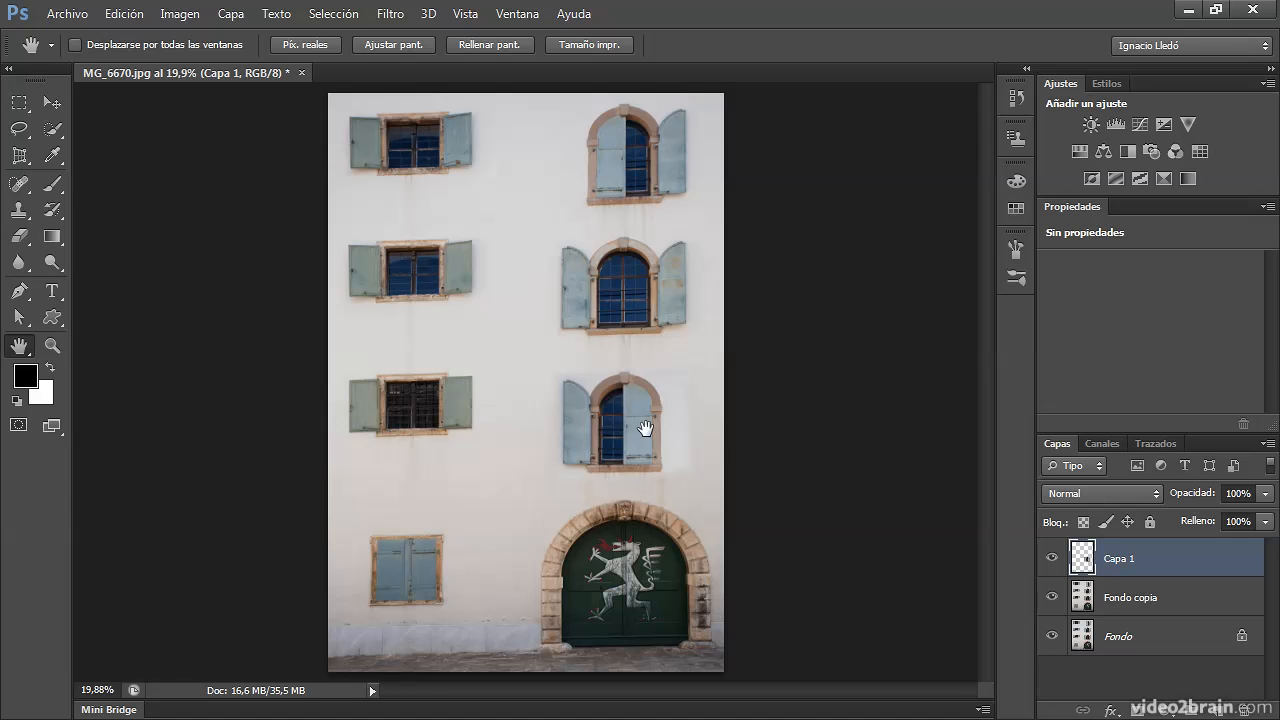
{"action": "left_click", "coordinate": [1269, 443]}
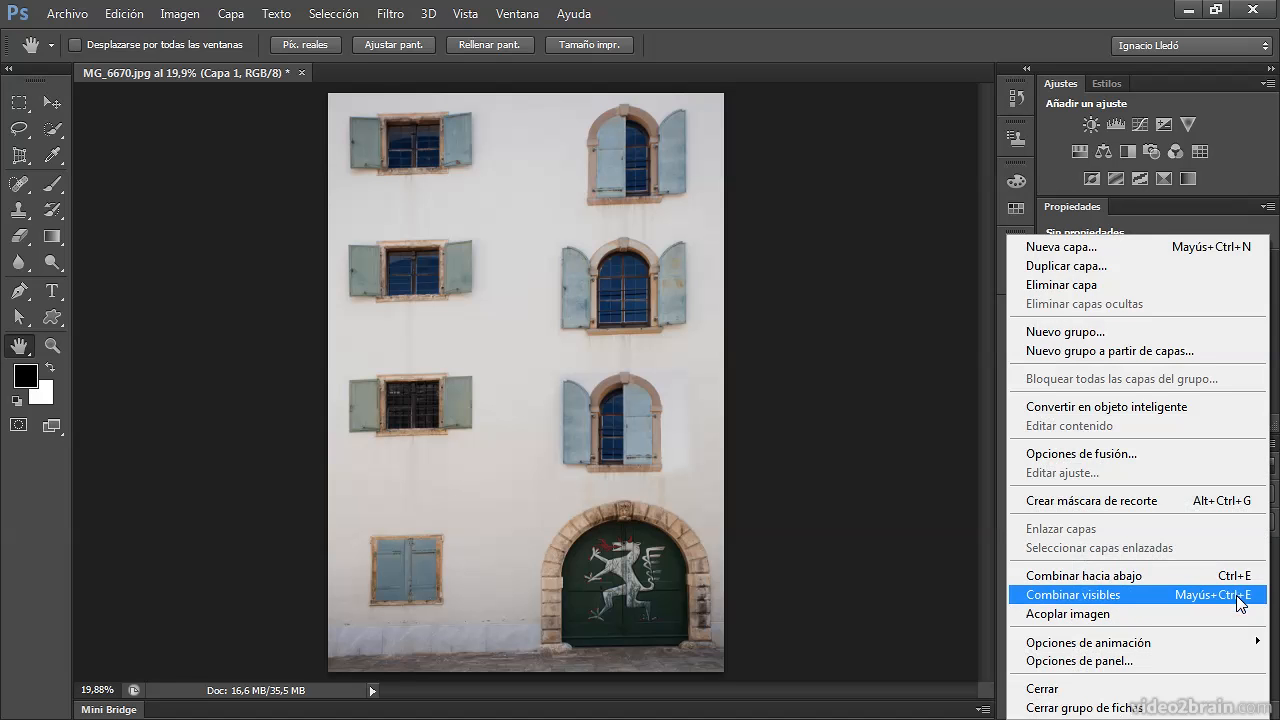
{"action": "left_click", "coordinate": [1243, 576]}
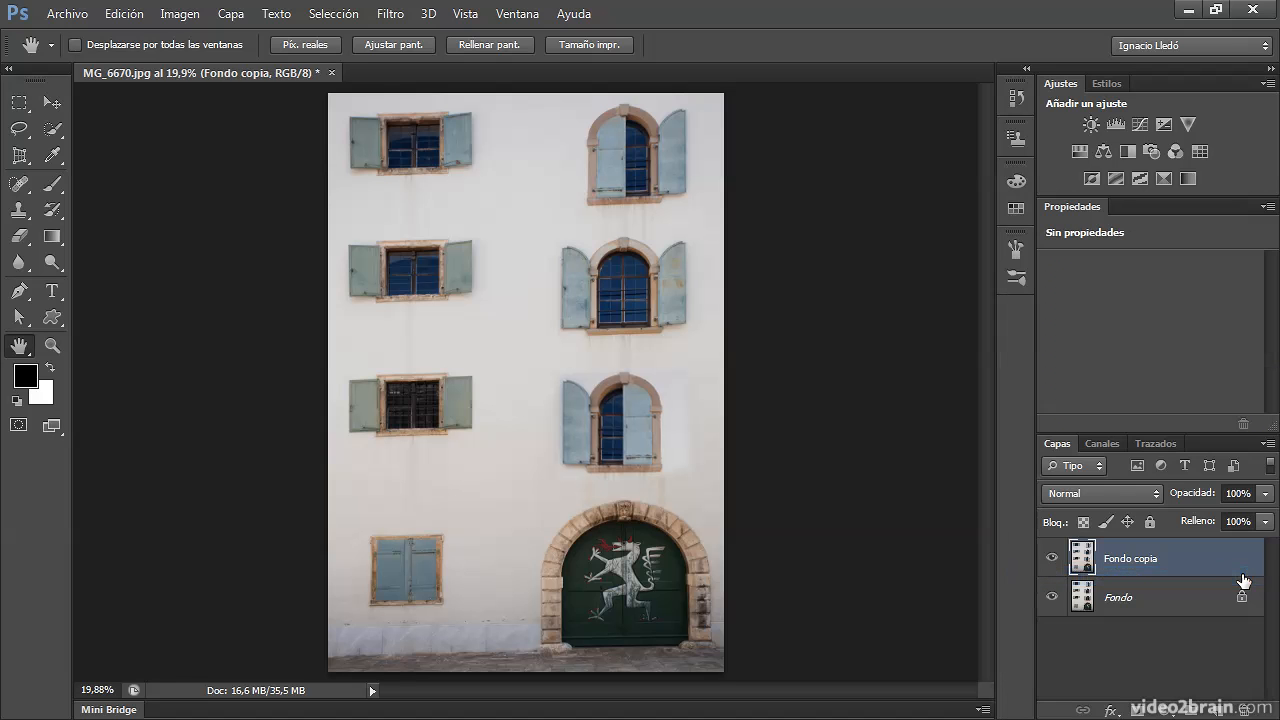
- Compare the retouched facade with the original by hiding and showing the Fondo copia layer several times
{"action": "left_click", "coordinate": [1052, 558]}
{"action": "left_click", "coordinate": [1052, 558]}
{"action": "left_click", "coordinate": [1052, 558]}
{"action": "left_click", "coordinate": [1052, 558]}
{"action": "left_click", "coordinate": [1052, 558]}
{"action": "left_click", "coordinate": [1052, 558]}
- Heal the pasted patch's seams above and to the right of the third arched window with the Spot Healing Brush
{"action": "left_click", "coordinate": [64, 352]}
{"action": "left_click", "coordinate": [640, 422]}
{"action": "left_click", "coordinate": [655, 420]}
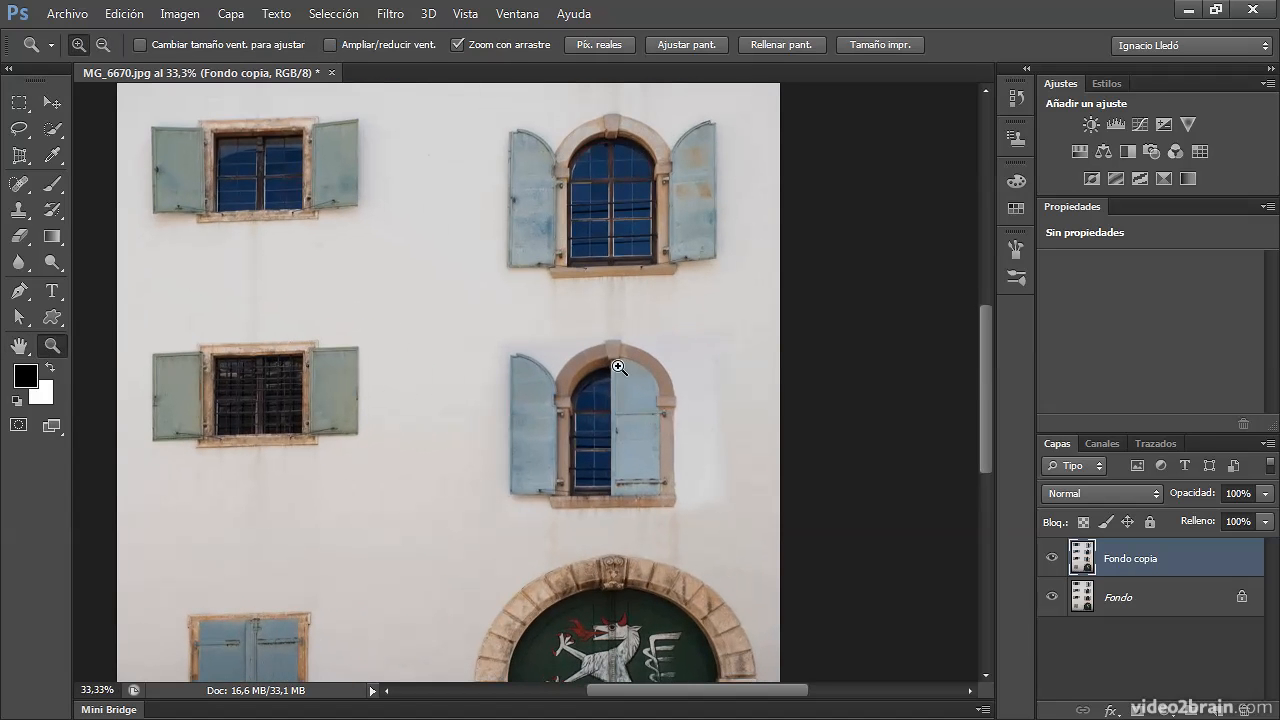
{"action": "left_click", "coordinate": [18, 183]}
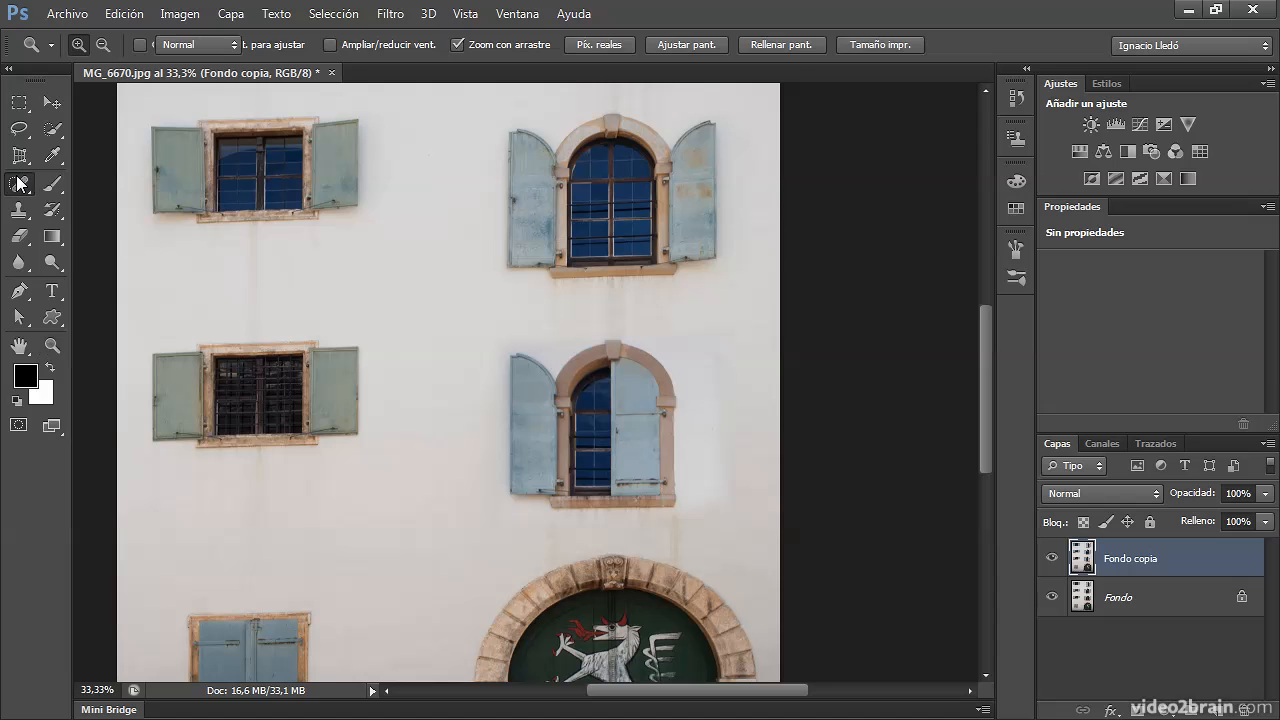
{"action": "left_click", "coordinate": [80, 181]}
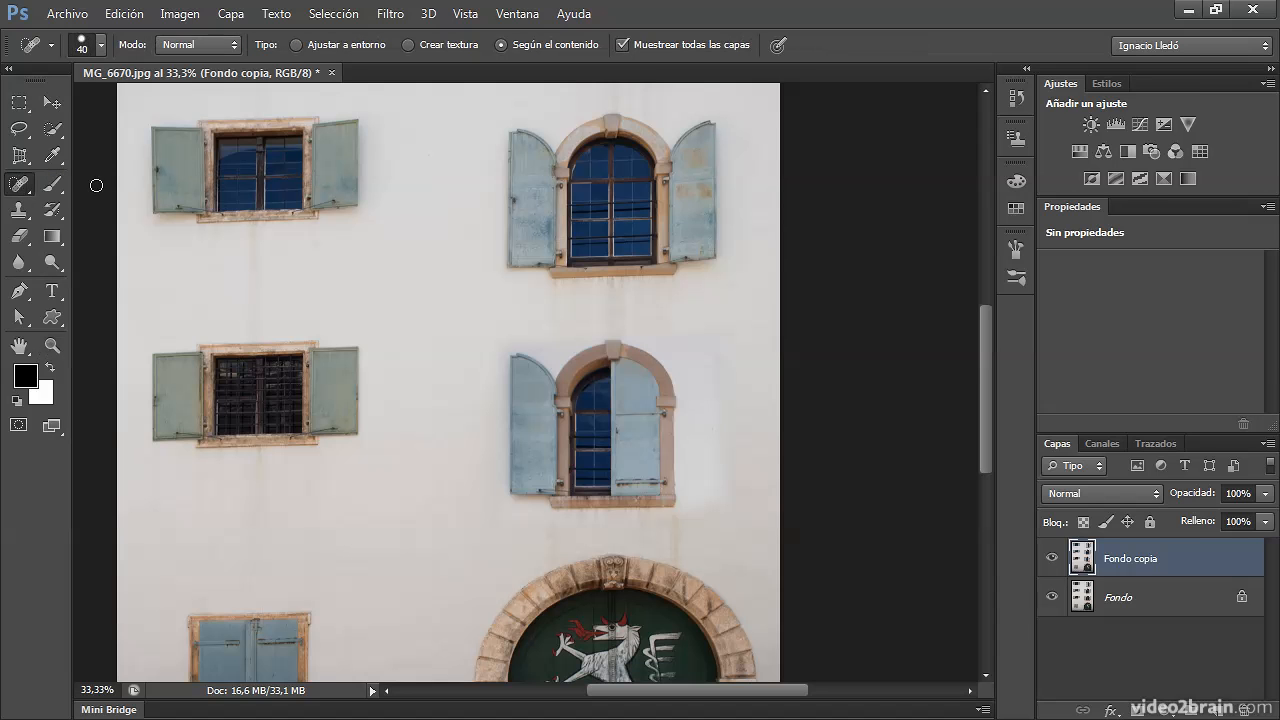
{"action": "mouse_move", "coordinate": [588, 334]}
{"action": "left_mouse_down"}
{"action": "mouse_move", "coordinate": [520, 341]}
{"action": "mouse_move", "coordinate": [583, 337]}
{"action": "left_mouse_up"}
{"action": "mouse_move", "coordinate": [712, 356]}
{"action": "left_mouse_down"}
{"action": "mouse_move", "coordinate": [719, 455]}
{"action": "mouse_move", "coordinate": [716, 436]}
{"action": "left_mouse_up"}
{"action": "mouse_move", "coordinate": [719, 358]}
{"action": "left_mouse_down"}
{"action": "mouse_move", "coordinate": [700, 351]}
{"action": "mouse_move", "coordinate": [706, 507]}
{"action": "mouse_move", "coordinate": [714, 398]}
{"action": "left_mouse_up"}
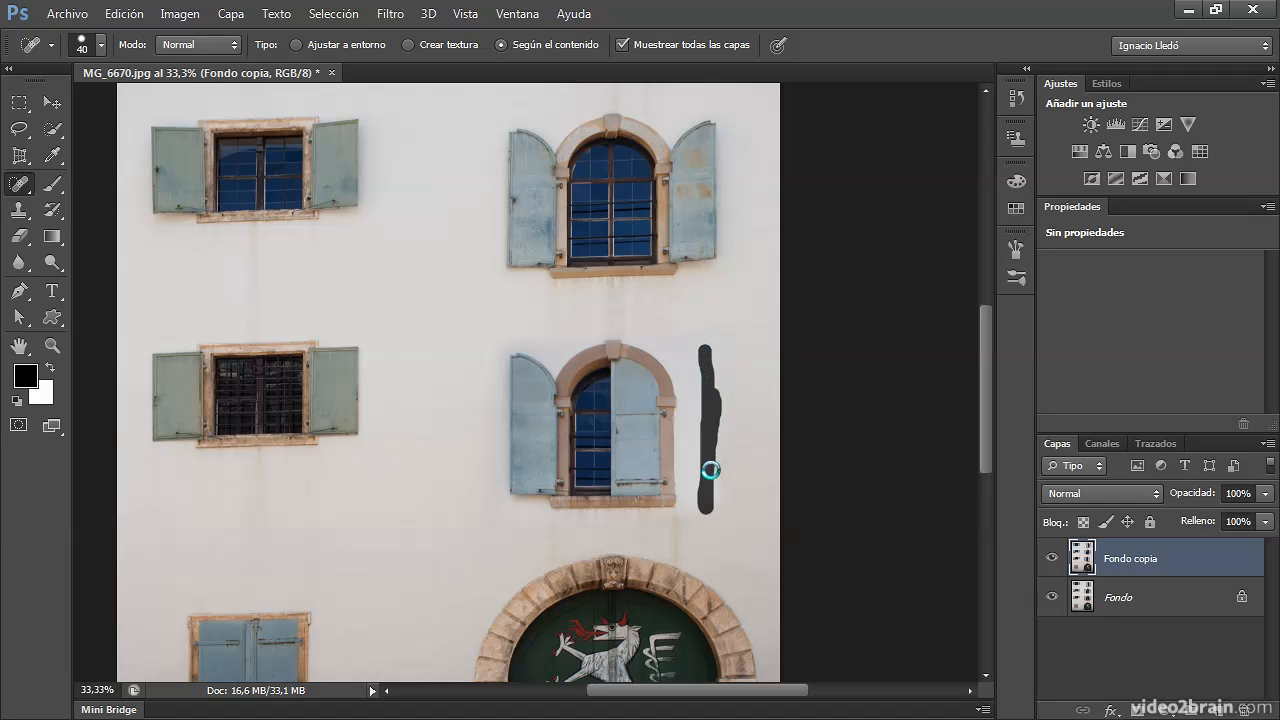
{"action": "left_click_drag", "start_coordinate": [713, 469], "coordinate": [713, 476]}
{"action": "left_click_drag", "start_coordinate": [700, 407], "coordinate": [701, 506]}
- Heal the remaining patch seams below the third arched window's sill and around its left shutter
{"action": "left_click_drag", "start_coordinate": [537, 520], "coordinate": [691, 527]}
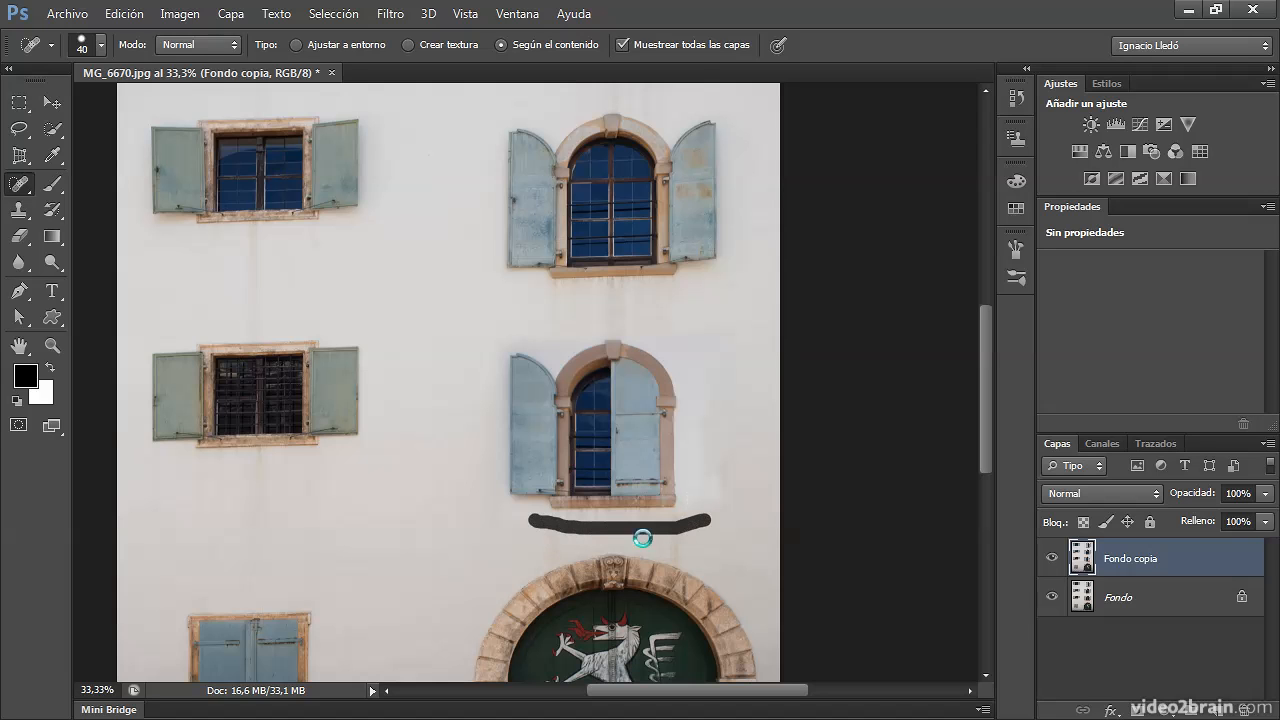
{"action": "mouse_move", "coordinate": [523, 512]}
{"action": "left_mouse_down"}
{"action": "mouse_move", "coordinate": [491, 515]}
{"action": "mouse_move", "coordinate": [545, 528]}
{"action": "left_mouse_up"}
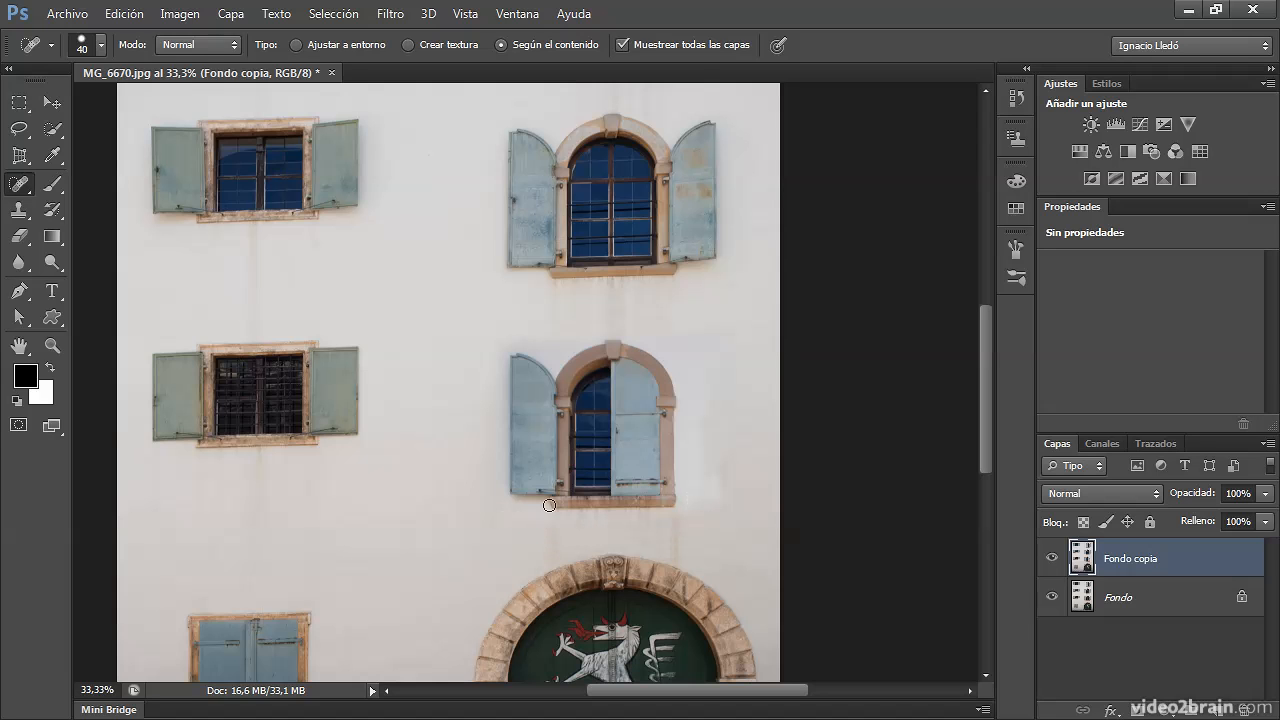
{"action": "mouse_move", "coordinate": [553, 363]}
{"action": "left_mouse_down"}
{"action": "mouse_move", "coordinate": [498, 328]}
{"action": "mouse_move", "coordinate": [542, 340]}
{"action": "mouse_move", "coordinate": [493, 346]}
{"action": "mouse_move", "coordinate": [489, 427]}
{"action": "left_mouse_up"}
{"action": "double_click", "coordinate": [53, 343]}
- Select the second rectangular window of the left column, including its shutters and a margin of wall, with a rectangular marquee
{"action": "double_click", "coordinate": [19, 345]}
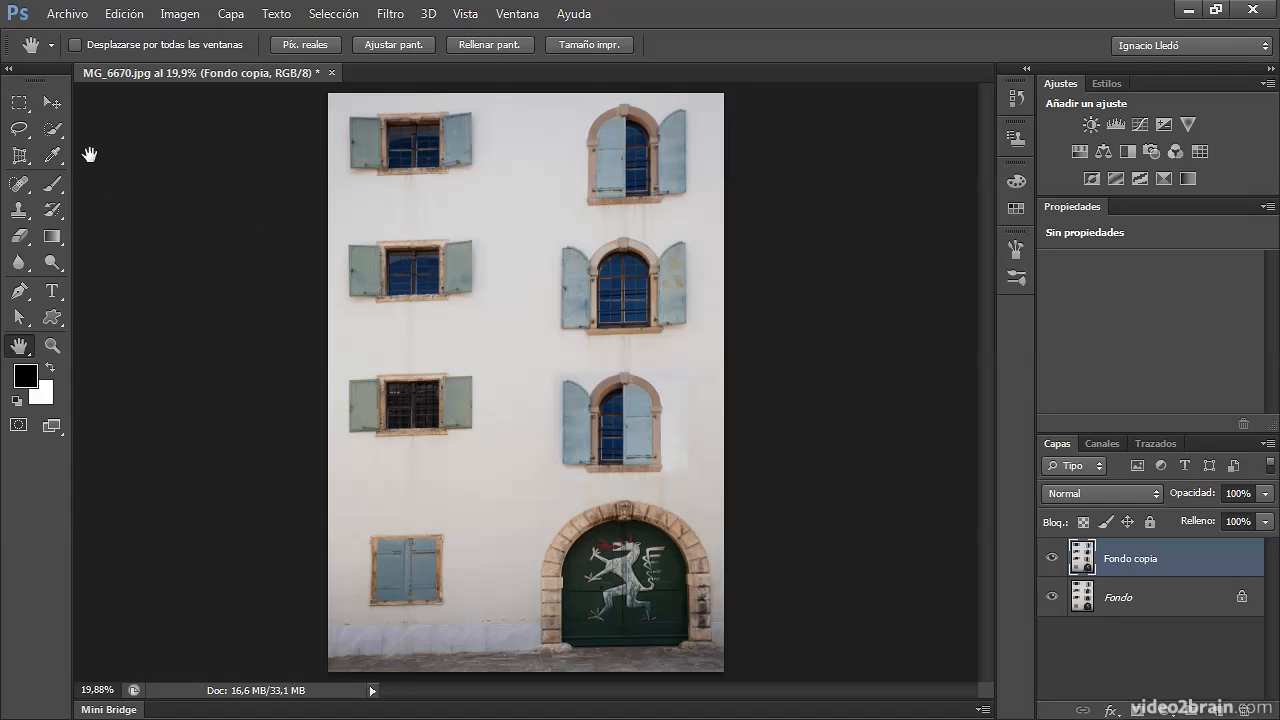
{"action": "left_click", "coordinate": [19, 104]}
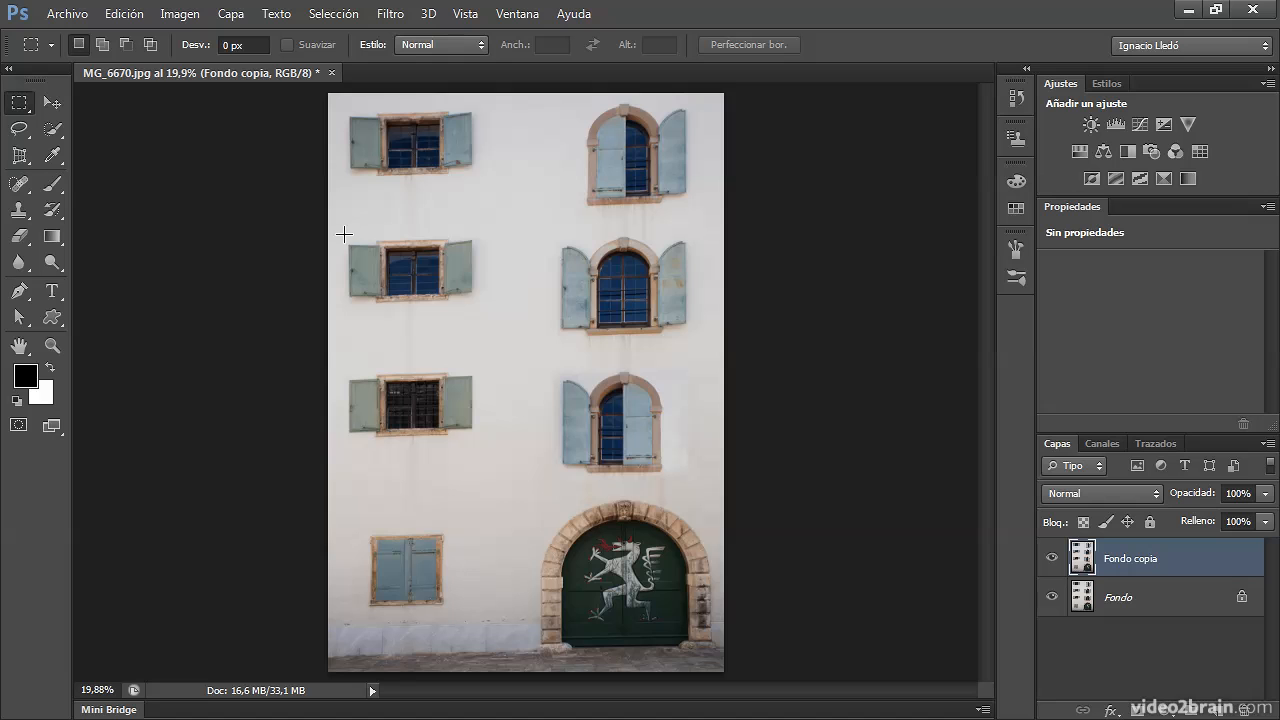
{"action": "left_click_drag", "start_coordinate": [427, 257], "coordinate": [481, 310]}
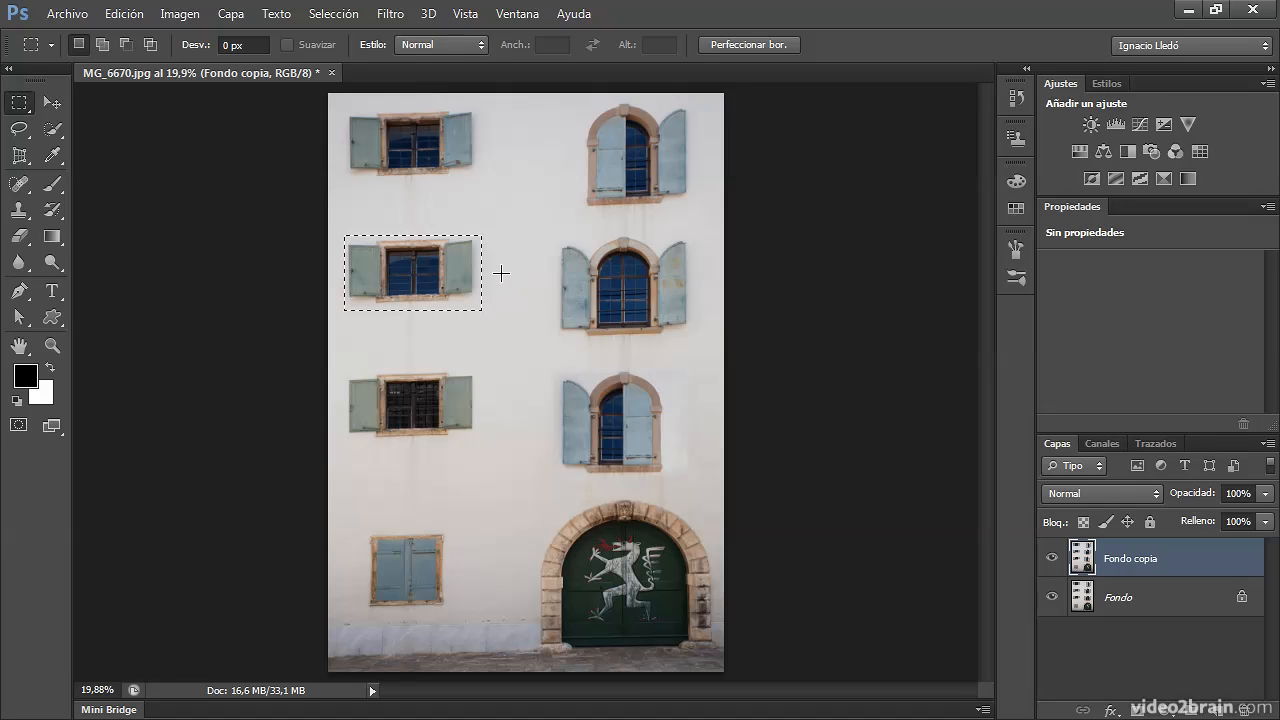
{"action": "left_click_drag", "start_coordinate": [340, 232], "coordinate": [484, 309]}
- Place a copy of the selected window over the barred third window directly below it, and deselect
{"action": "left_click", "coordinate": [52, 102]}
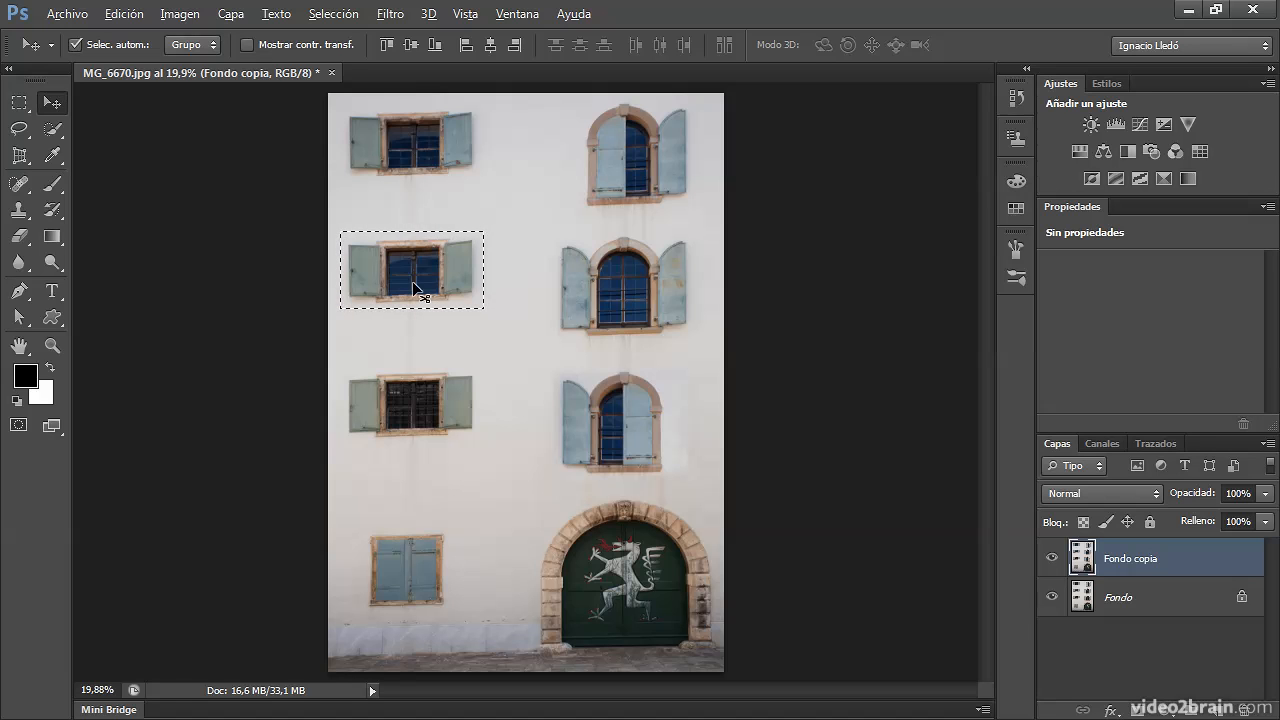
{"action": "left_click_drag", "start_coordinate": [417, 282], "coordinate": [530, 286]}
{"action": "left_click_drag", "start_coordinate": [603, 265], "coordinate": [532, 403]}
{"action": "key", "text": "ctrl+d"}
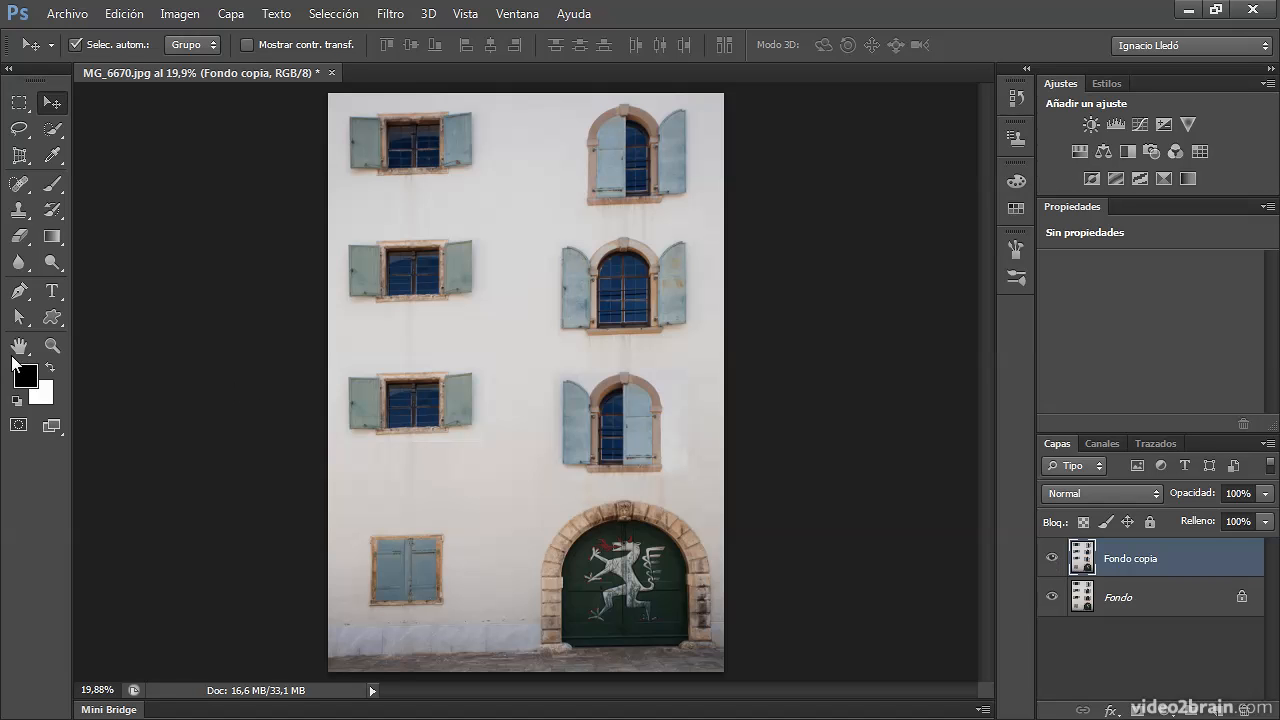
- Heal the seams on all four sides of the copied rectangular window with straight Spot Healing Brush strokes
{"action": "left_click", "coordinate": [52, 345]}
{"action": "left_click_drag", "start_coordinate": [440, 410], "coordinate": [516, 428]}
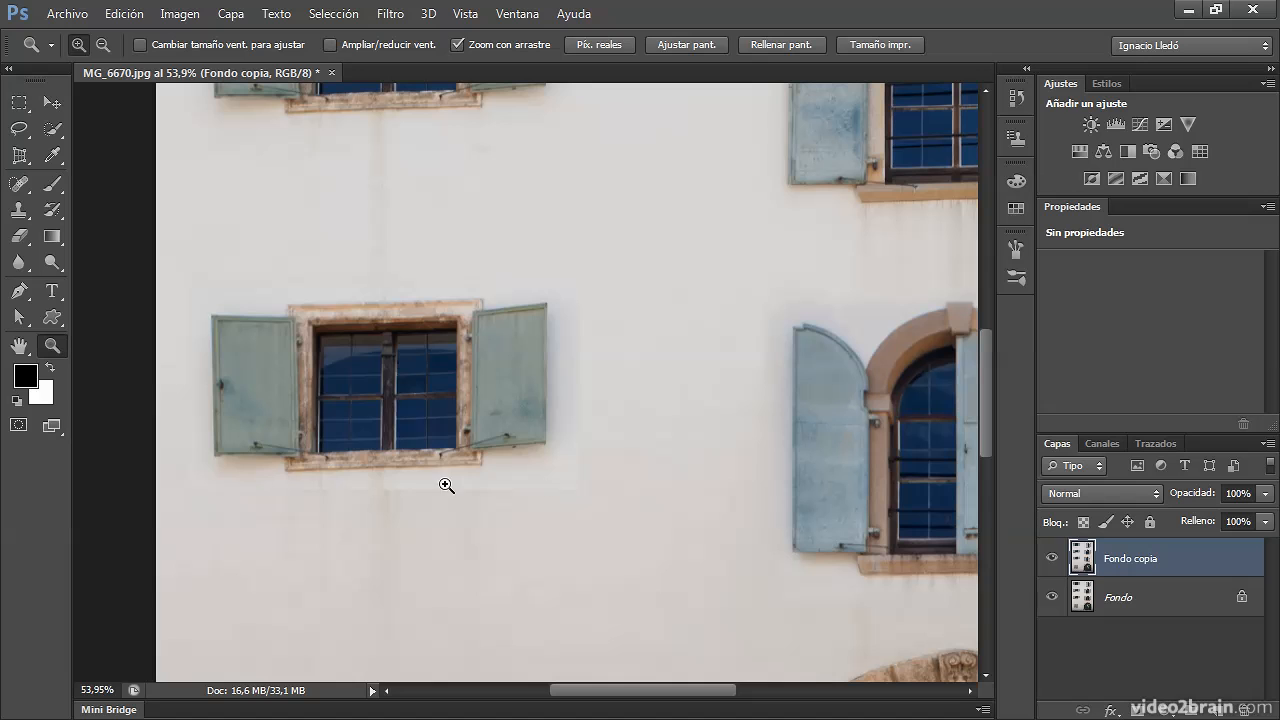
{"action": "left_click", "coordinate": [18, 184]}
{"action": "left_click", "coordinate": [198, 278]}
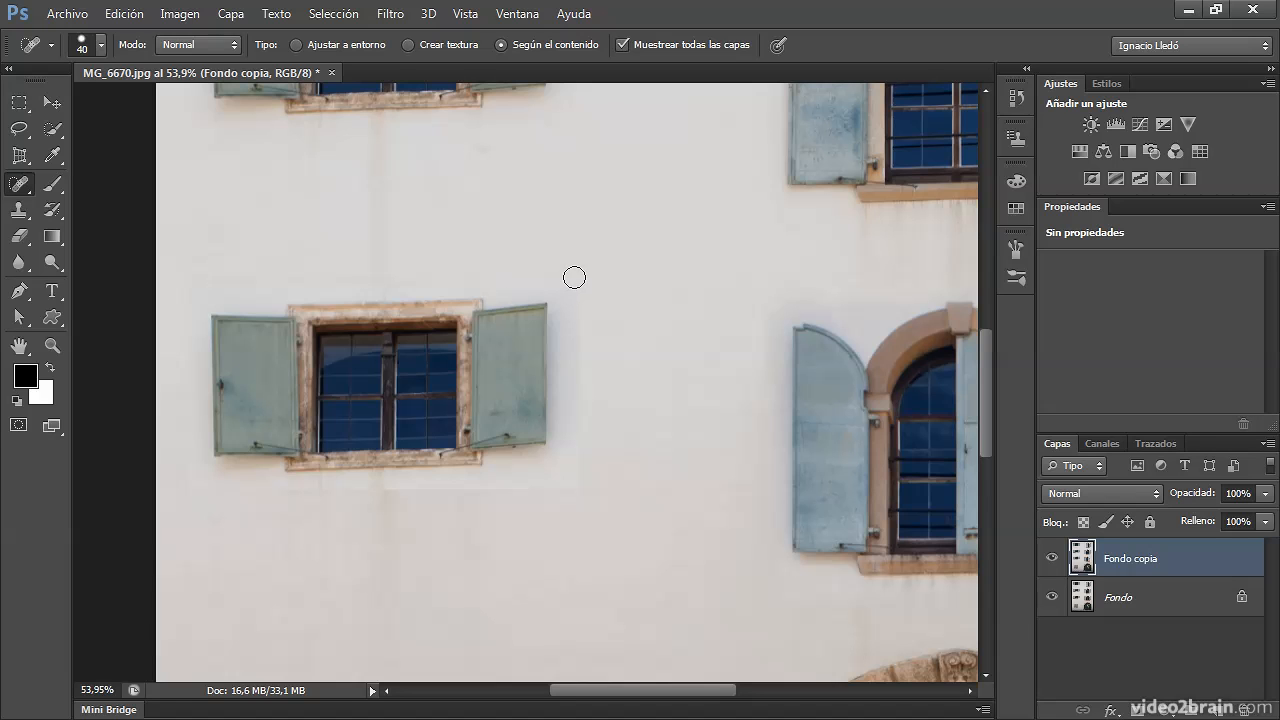
{"action": "left_click", "coordinate": [574, 277], "text": "shift"}
{"action": "left_click", "coordinate": [578, 486], "text": "shift"}
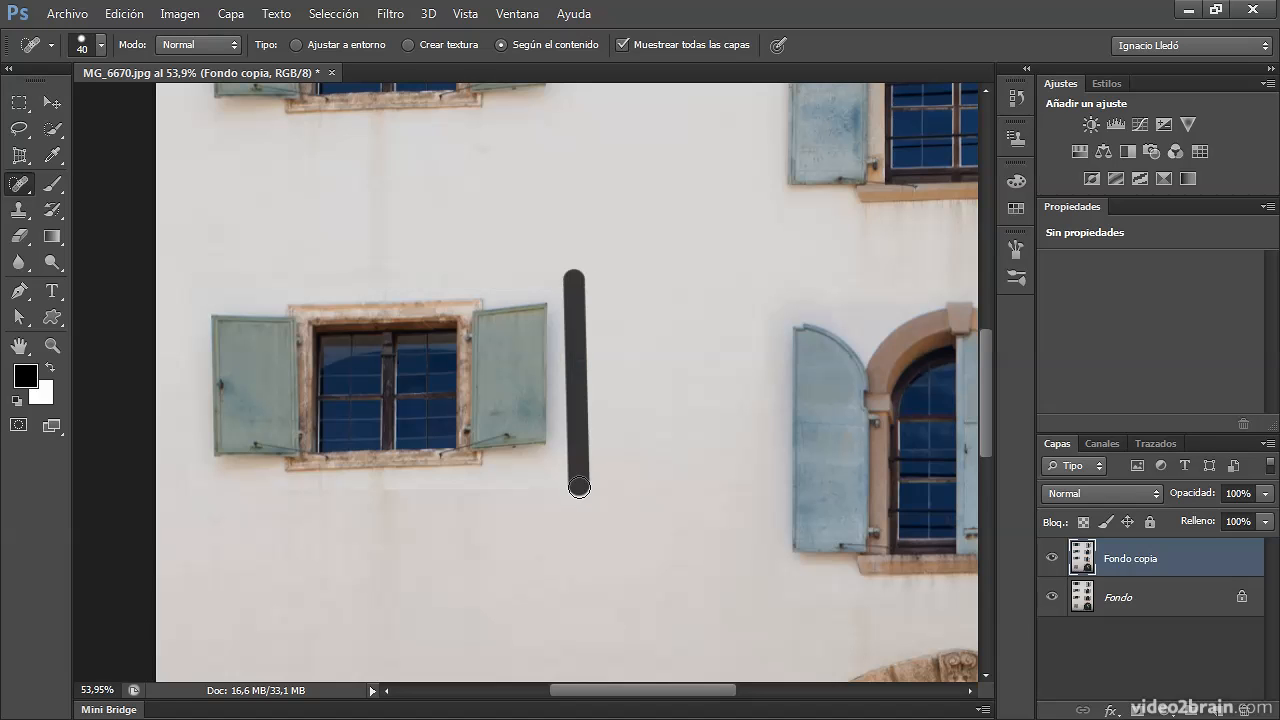
{"action": "left_click", "coordinate": [199, 489], "text": "shift"}
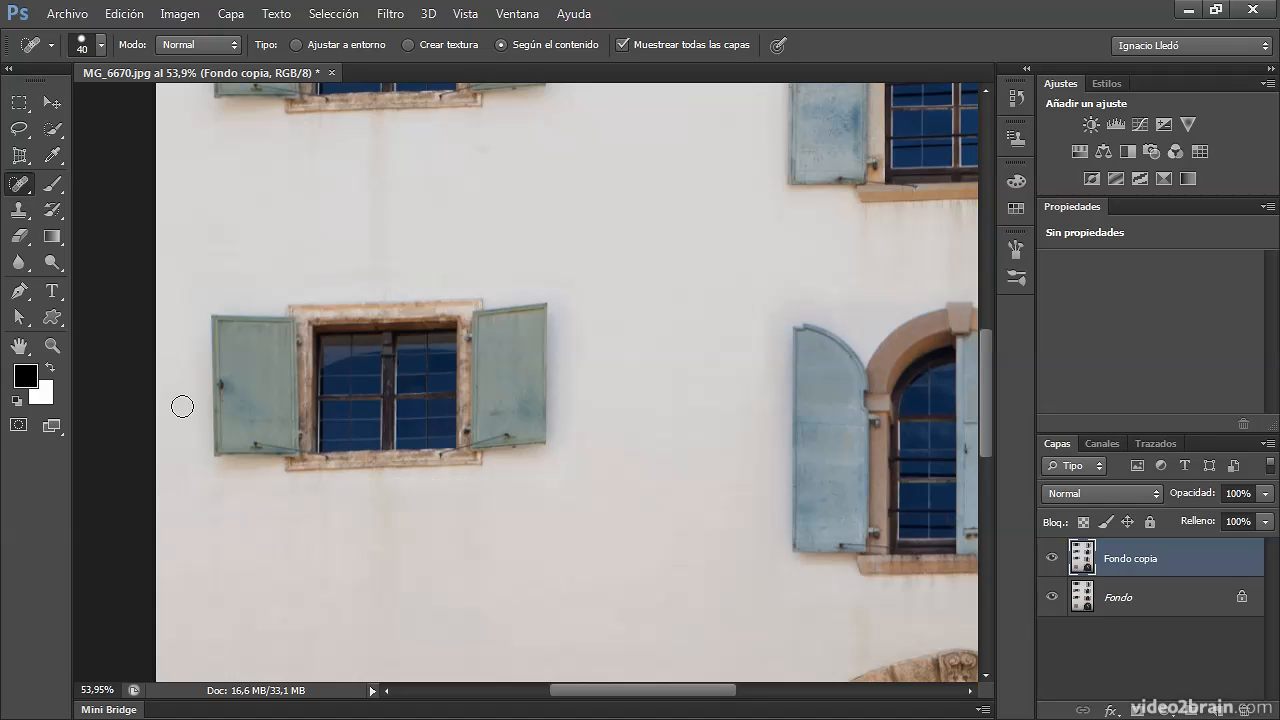
{"action": "left_click", "coordinate": [190, 288], "text": "shift"}
{"action": "double_click", "coordinate": [17, 347]}
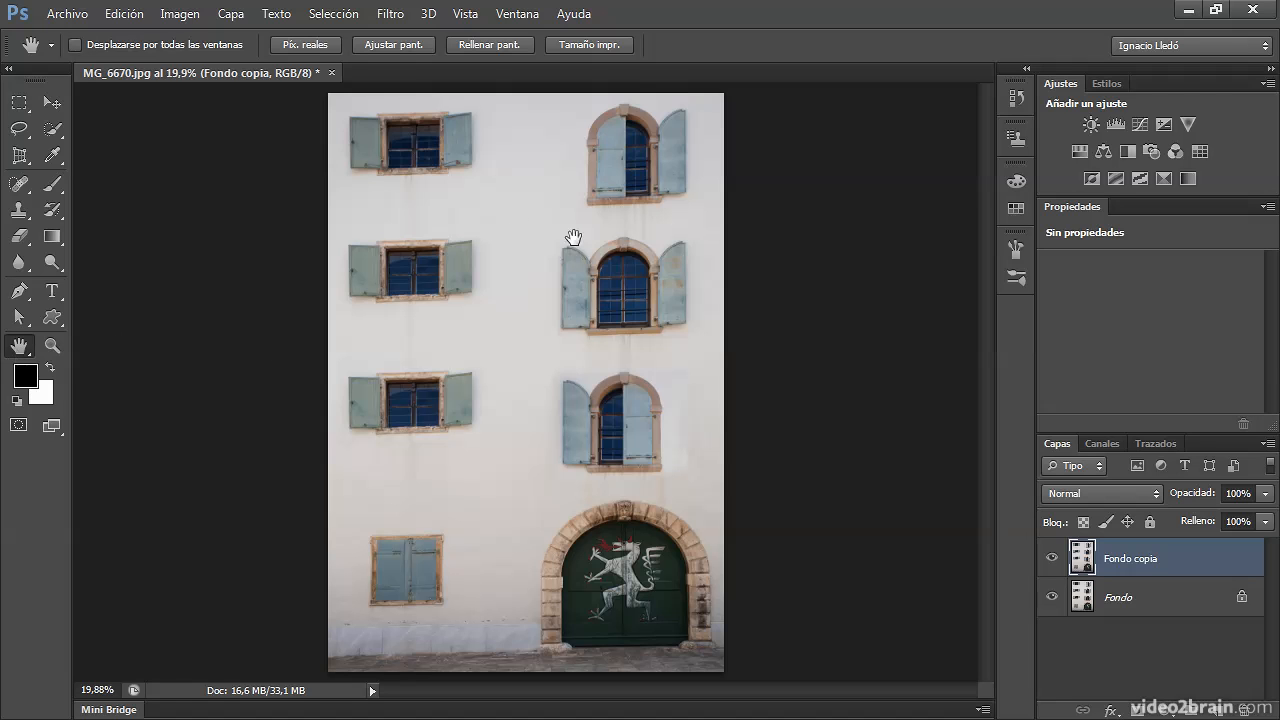
- Check the replaced windows against the original photo by toggling the visibility of Fondo copia
{"action": "left_click", "coordinate": [1050, 563]}
{"action": "left_click", "coordinate": [1050, 563]}
{"action": "left_click", "coordinate": [1050, 563]}
{"action": "left_click", "coordinate": [1050, 563]}
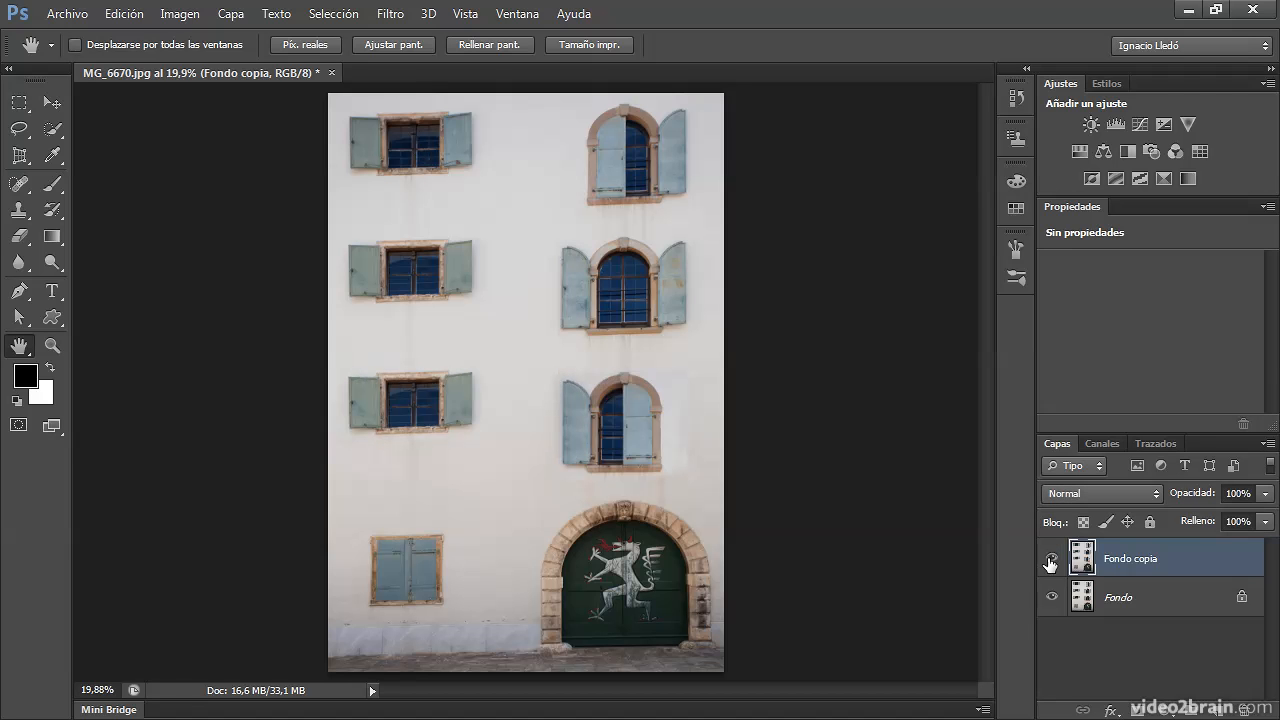